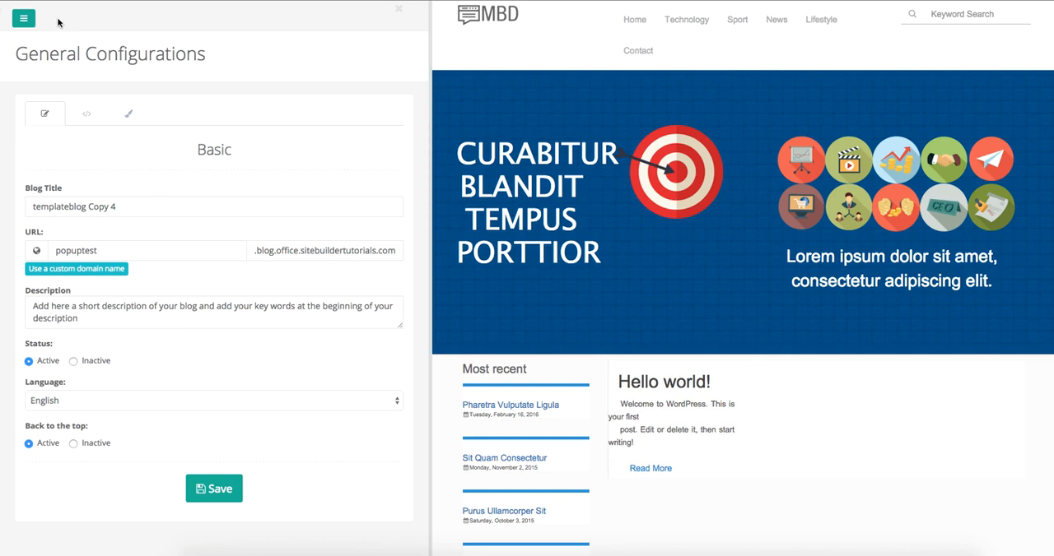
Step: Open the blog's header configuration and add a Menus plug-in to the column that holds the Menu Header
click(16, 18)
click(57, 198)
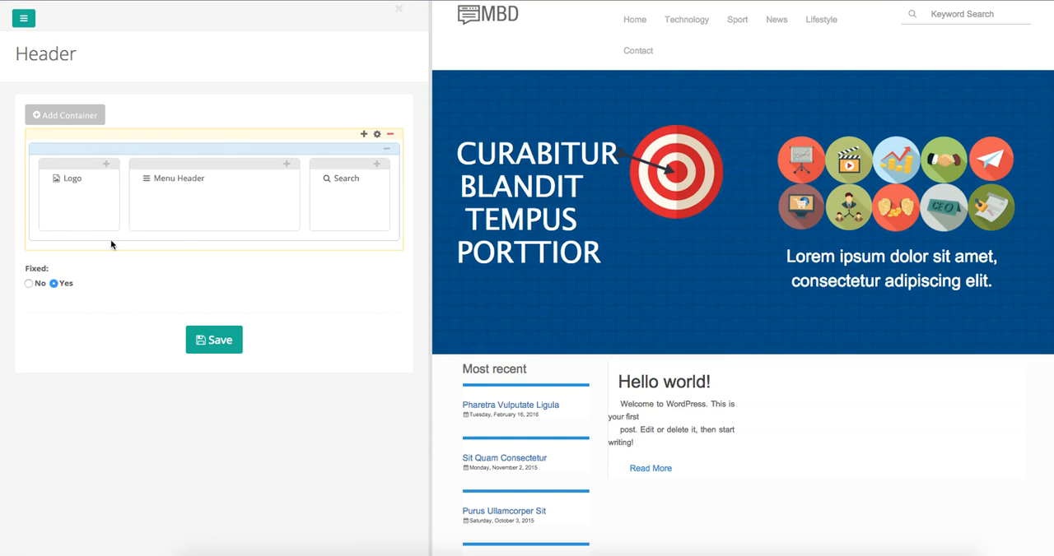
click(286, 165)
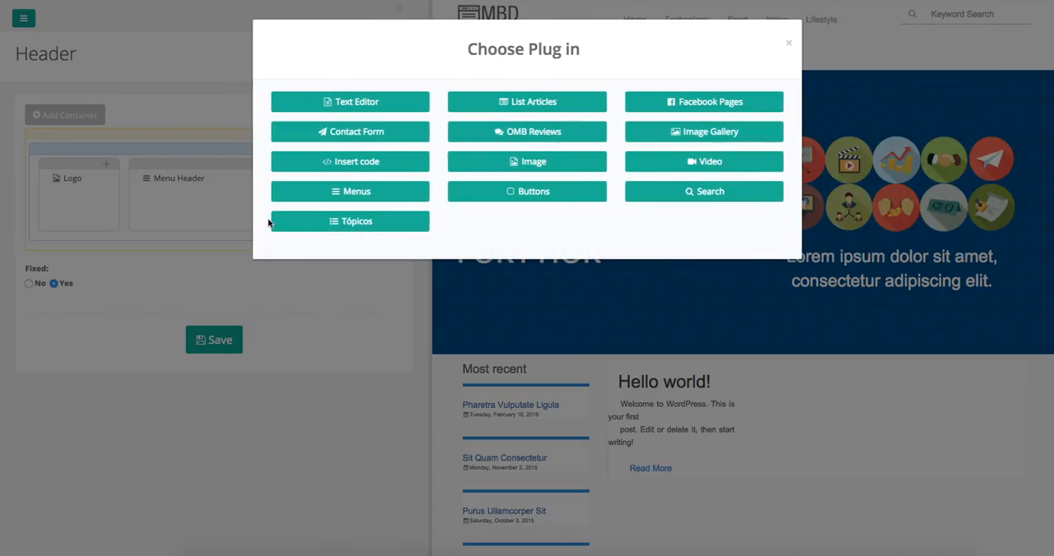
click(370, 190)
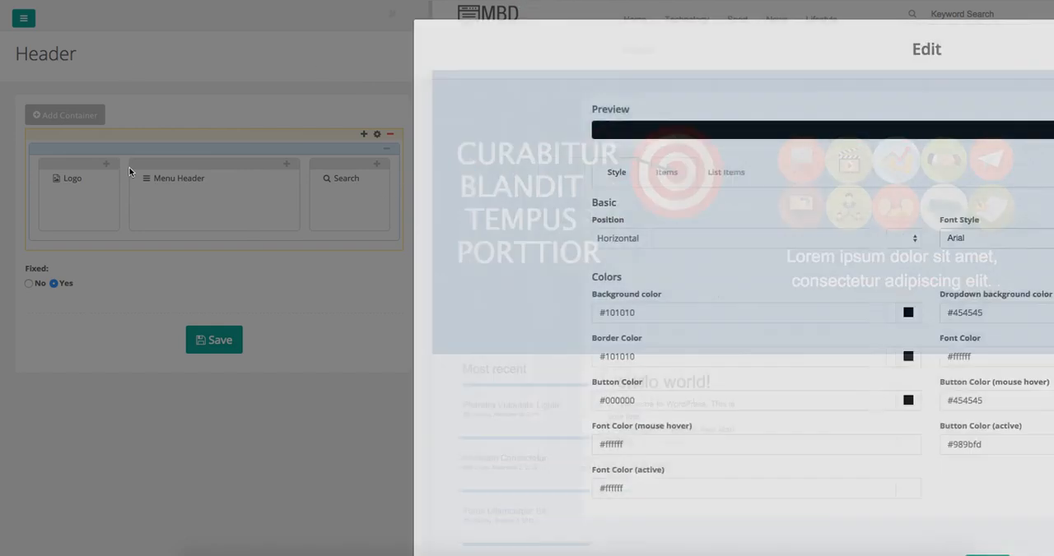
Step: Examine the new menu's style settings, including the position choices, font style list and colour options
scroll(106, 261, down, 2)
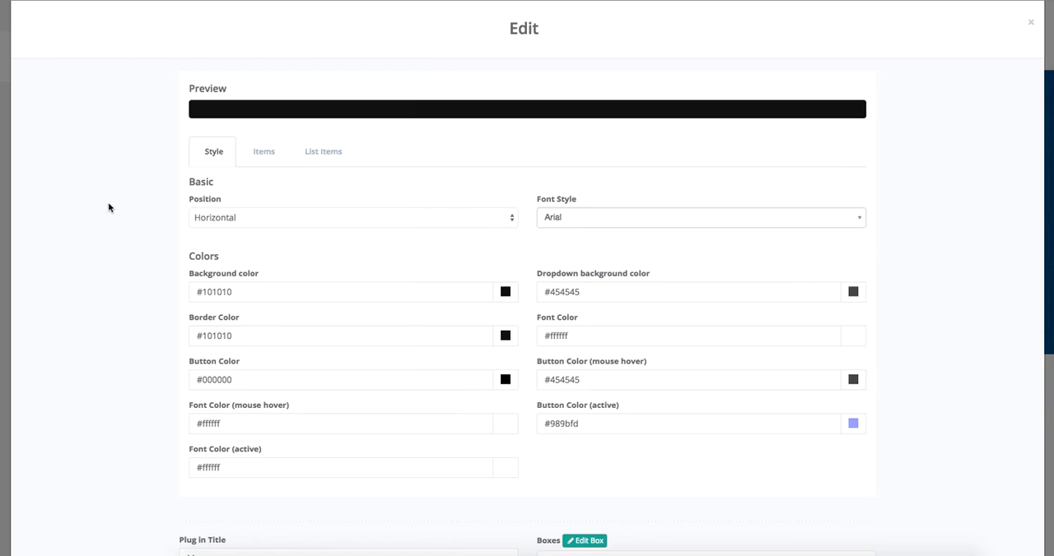
click(260, 219)
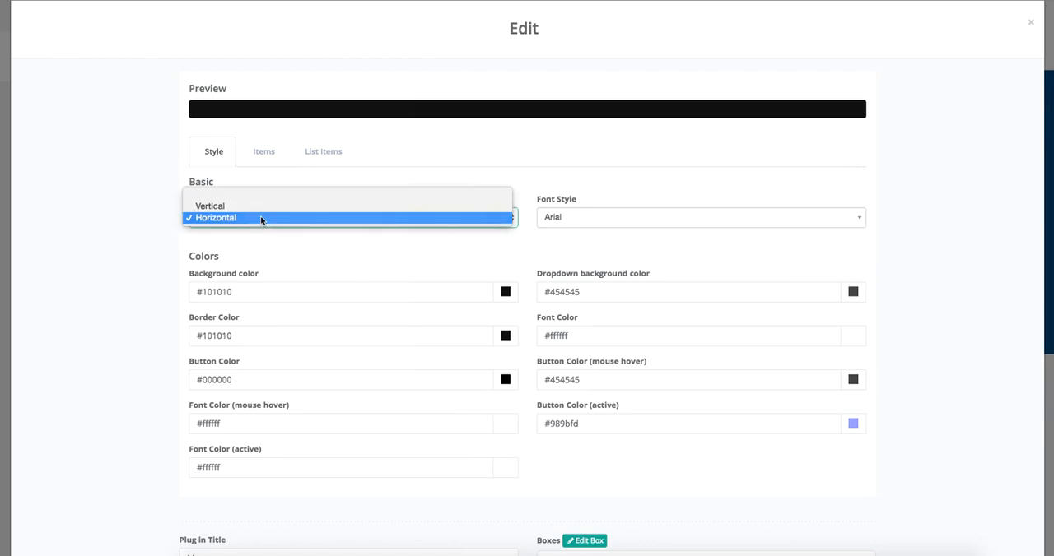
click(262, 219)
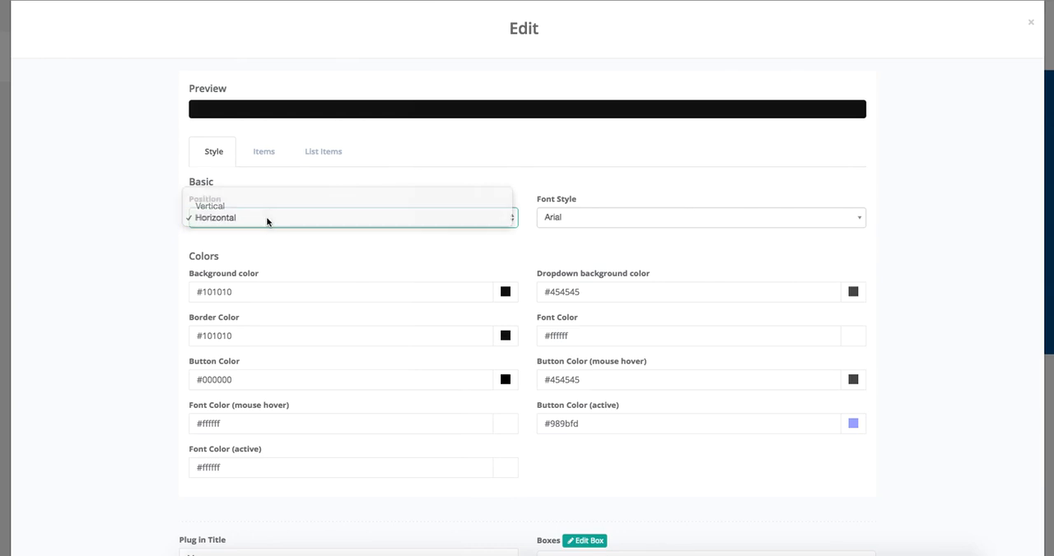
click(633, 223)
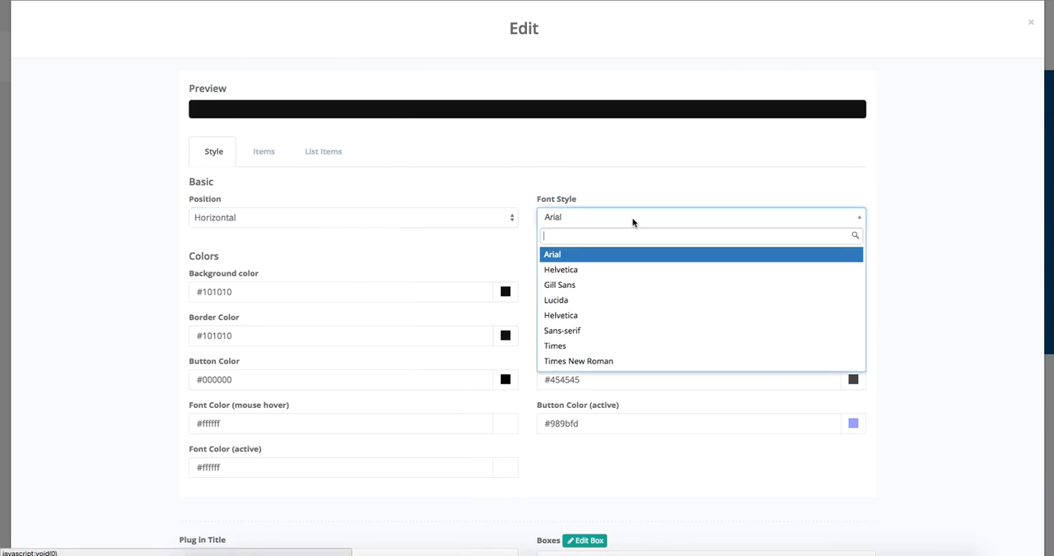
click(634, 220)
scroll(167, 270, down, 1)
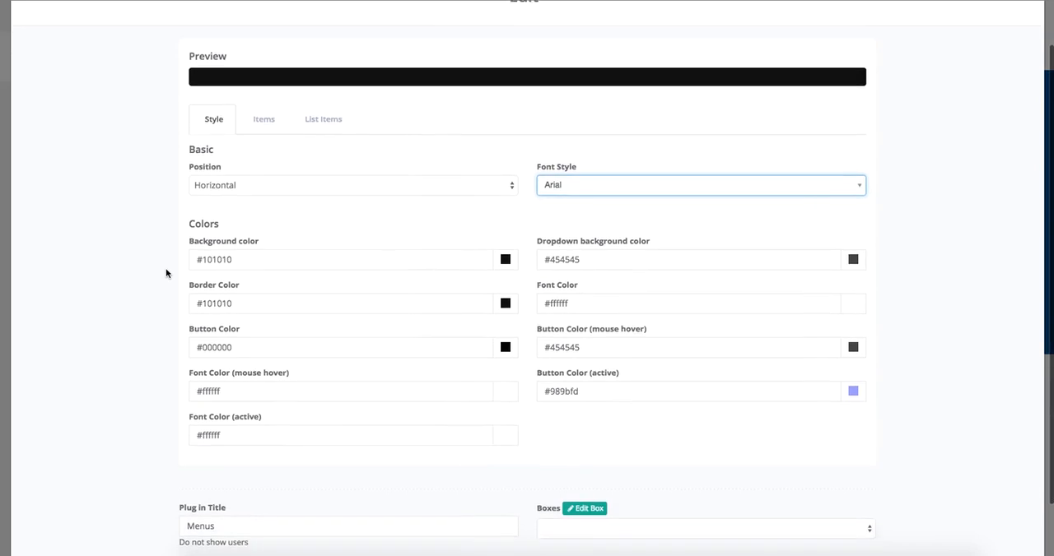
scroll(365, 331, down, 2)
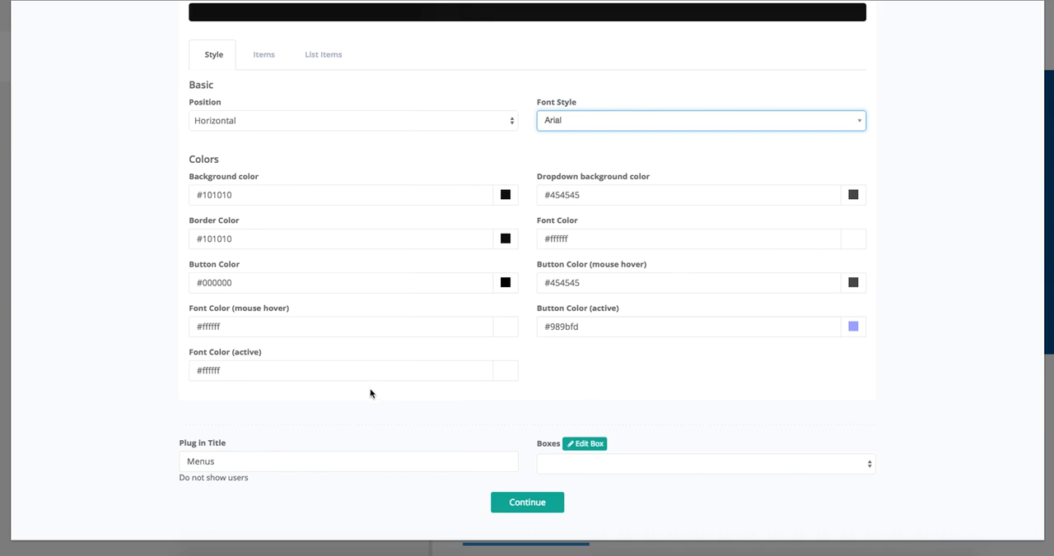
scroll(343, 358, up, 1)
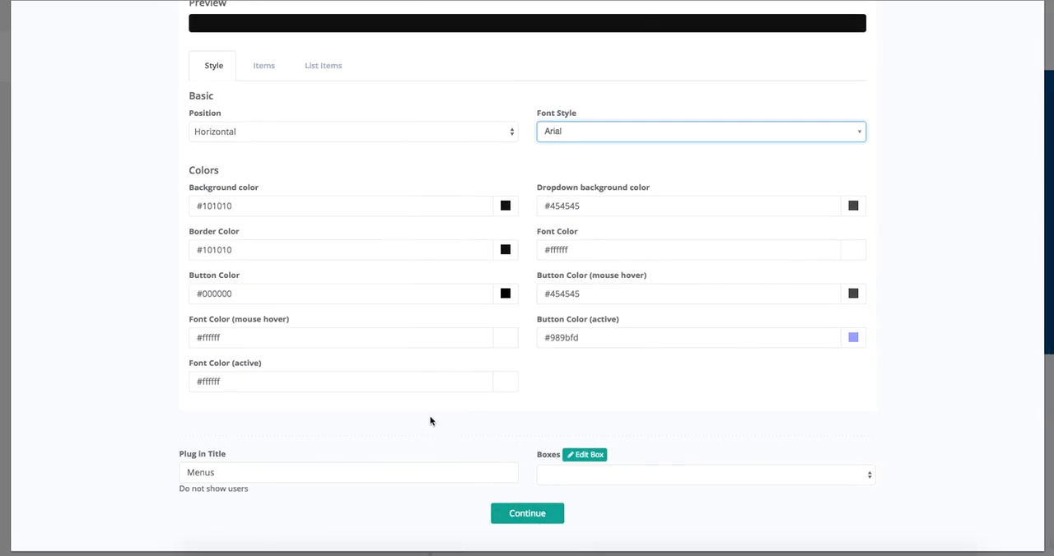
scroll(287, 272, up, 3)
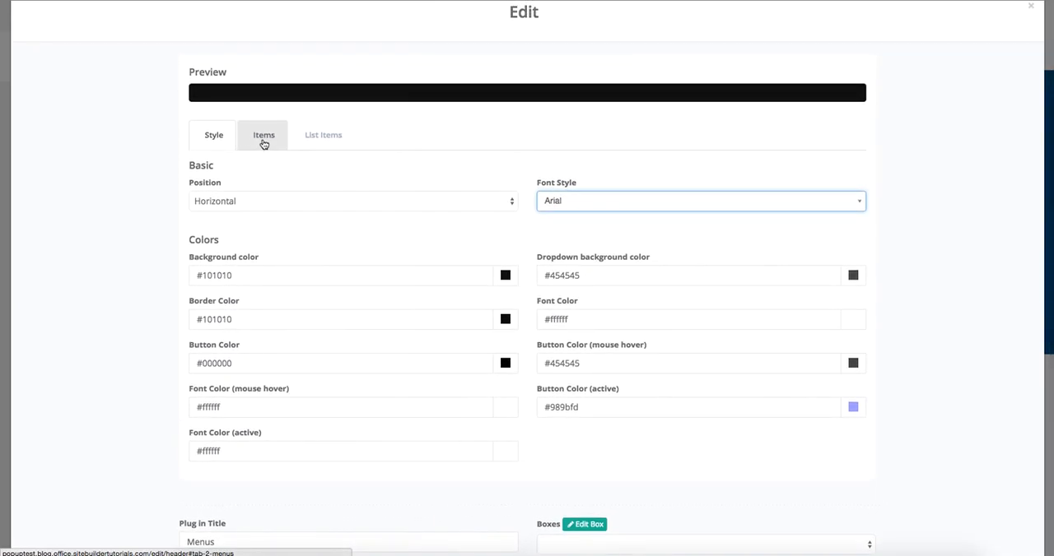
Step: Start a menu item titled Page 1 and set its item type to Link
click(263, 145)
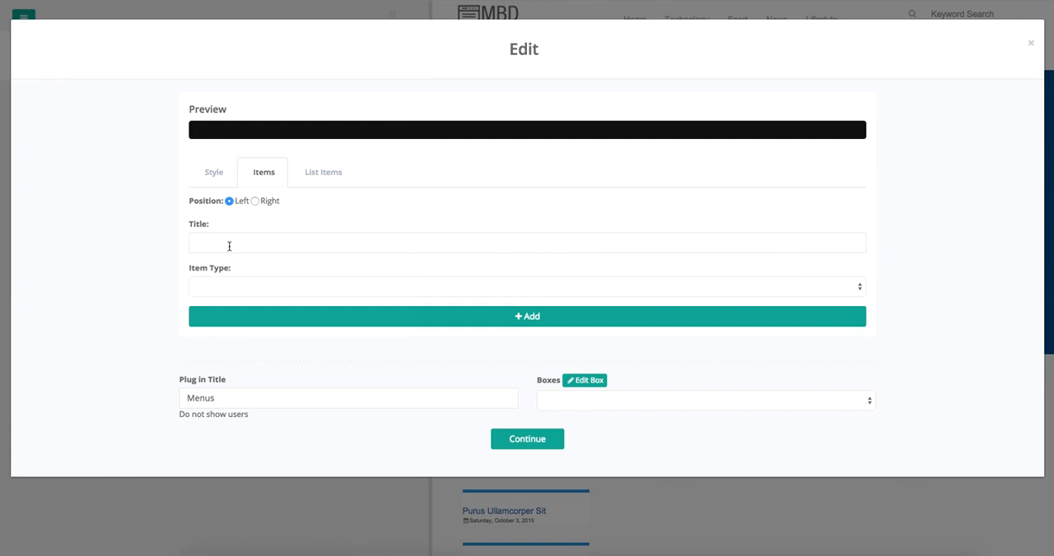
click(228, 244)
text(Page 1)
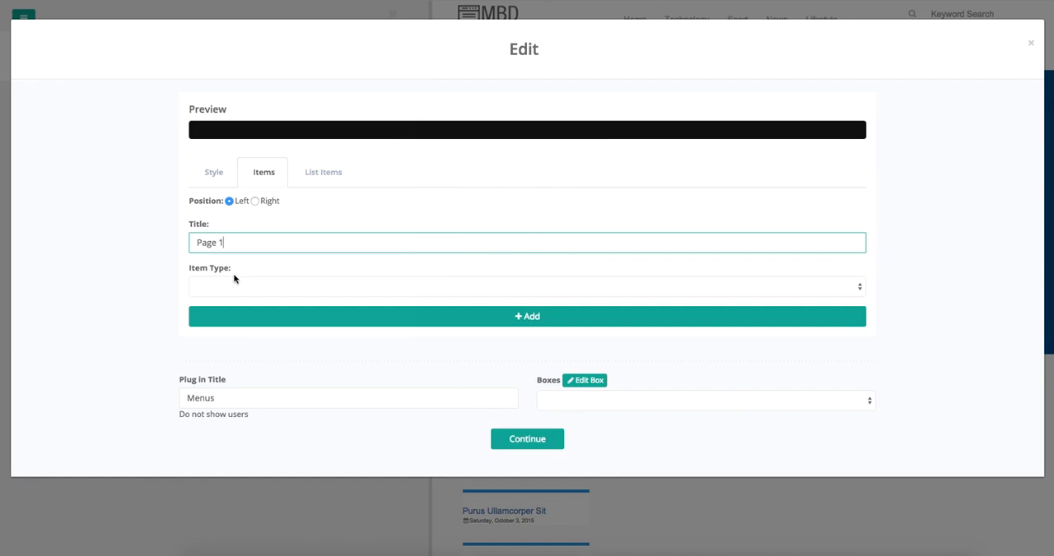
click(231, 279)
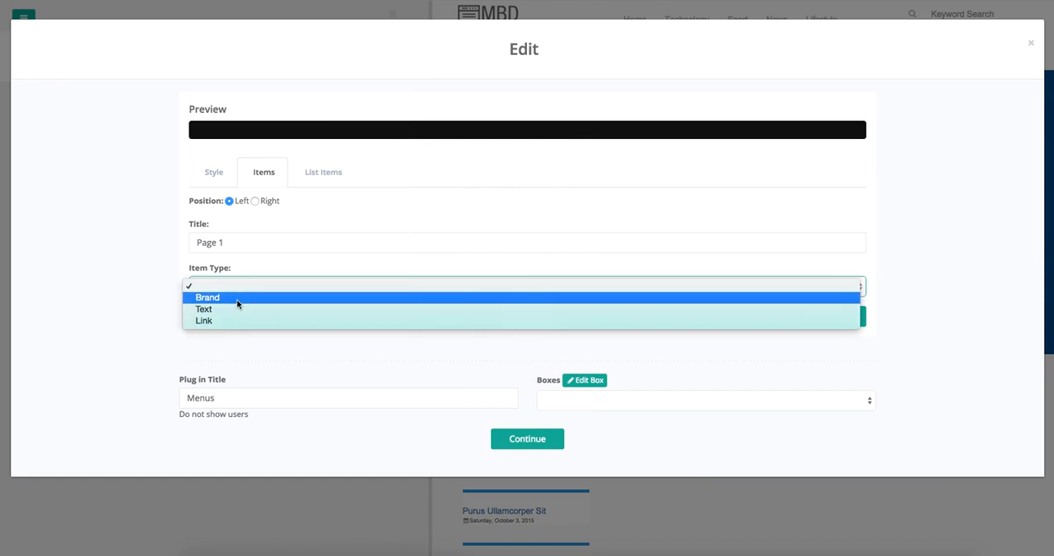
click(237, 298)
click(238, 288)
click(239, 309)
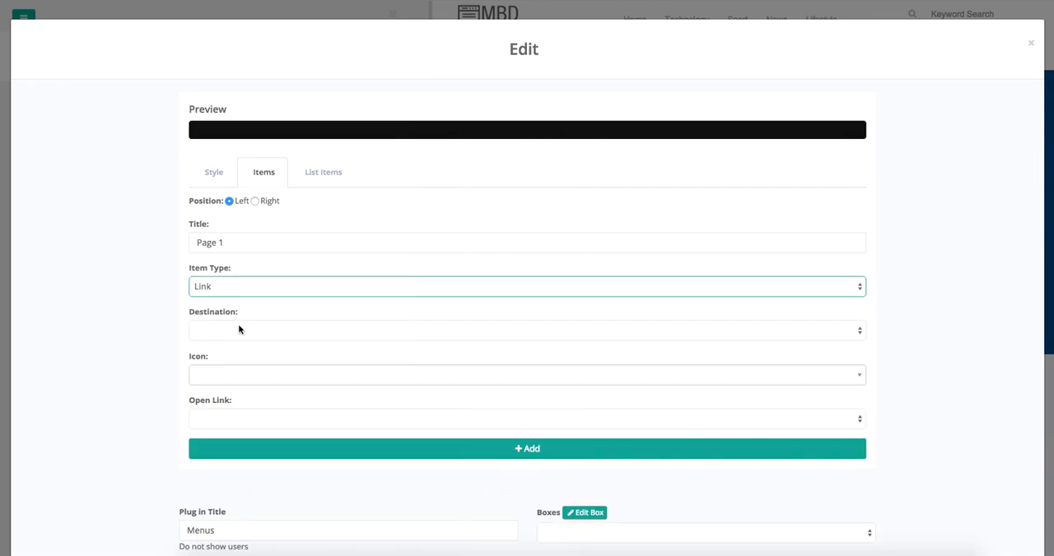
Step: Point the Page 1 item to the Home page as its destination and give it the fa-angellist icon
click(239, 329)
click(238, 355)
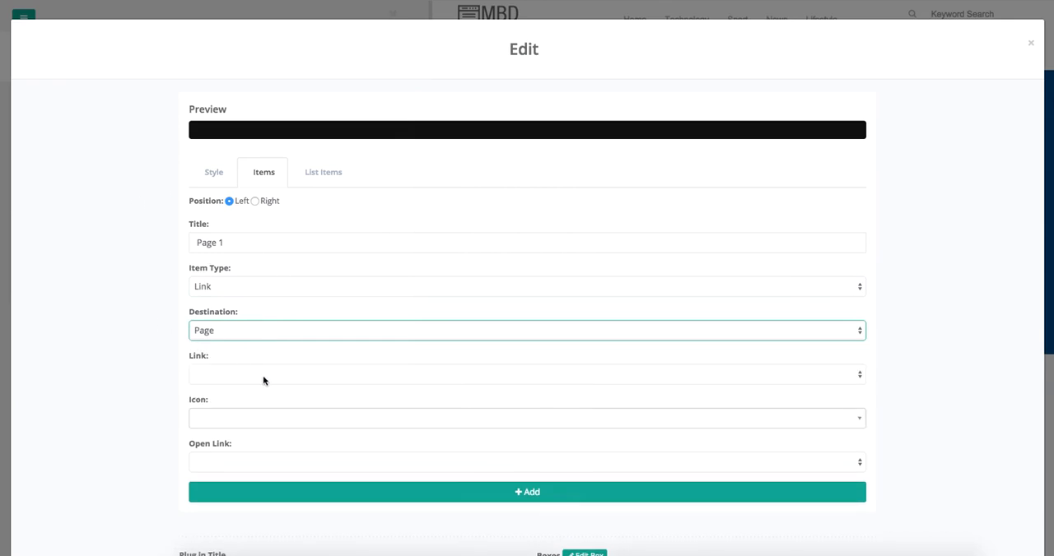
click(263, 377)
click(277, 355)
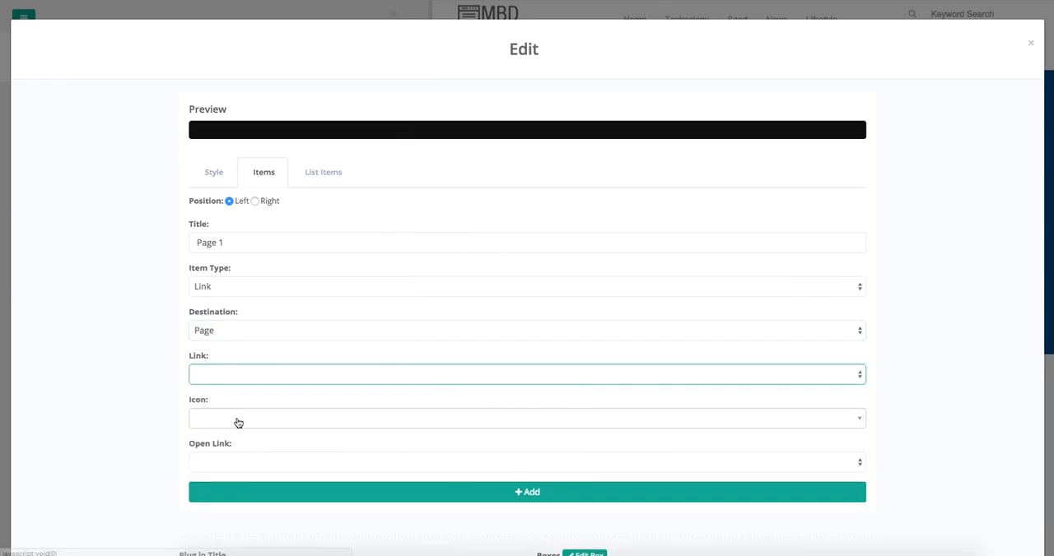
click(236, 424)
scroll(265, 343, down, 2)
scroll(263, 342, down, 3)
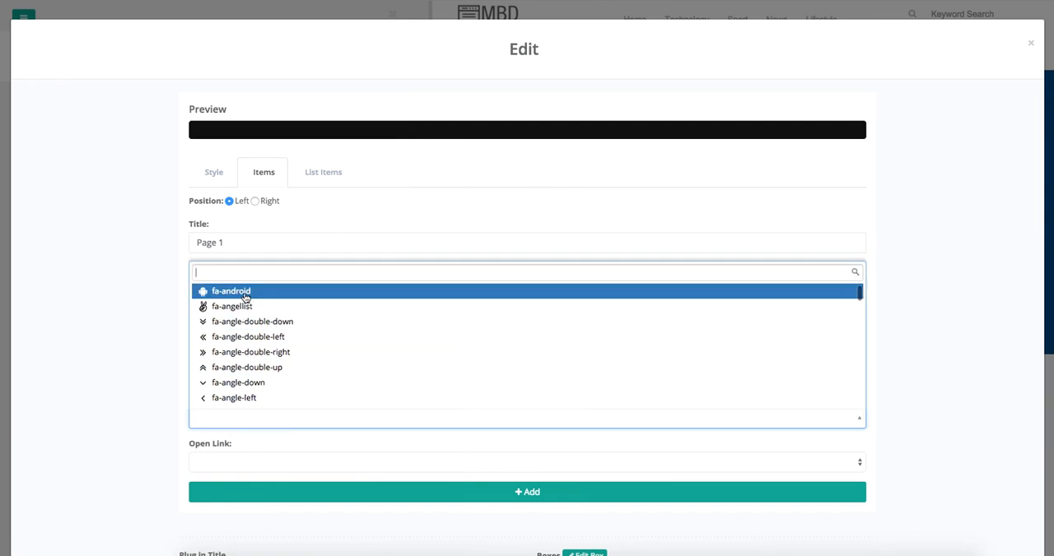
click(242, 309)
click(238, 376)
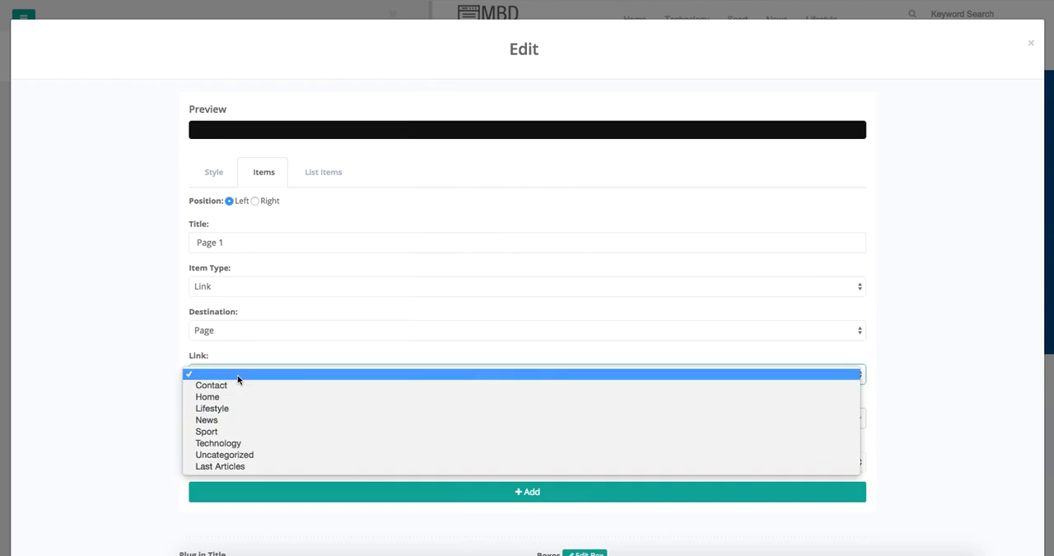
click(230, 398)
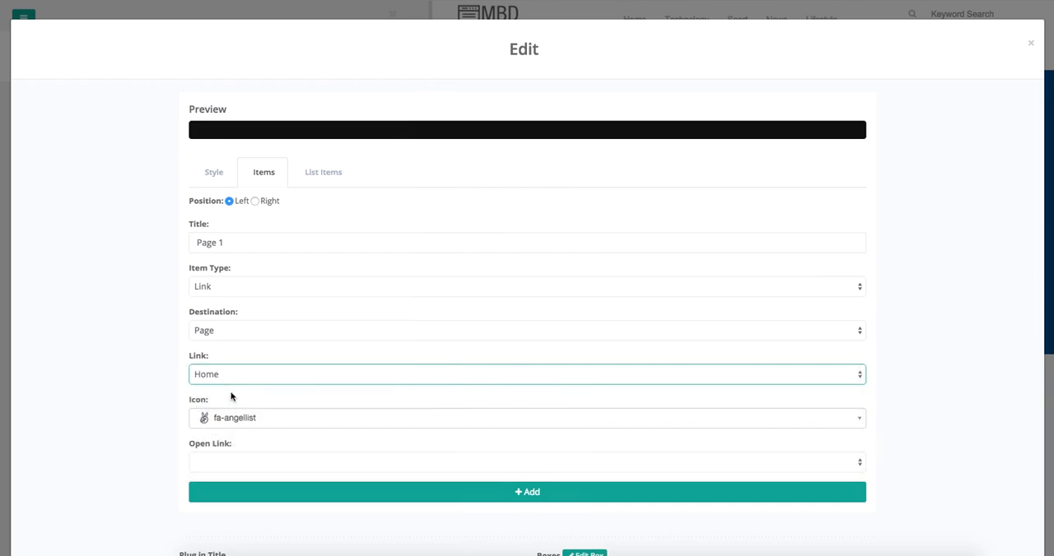
Step: Make the Page 1 link open in the same window or tab and add the item to the menu
scroll(154, 337, down, 3)
click(219, 371)
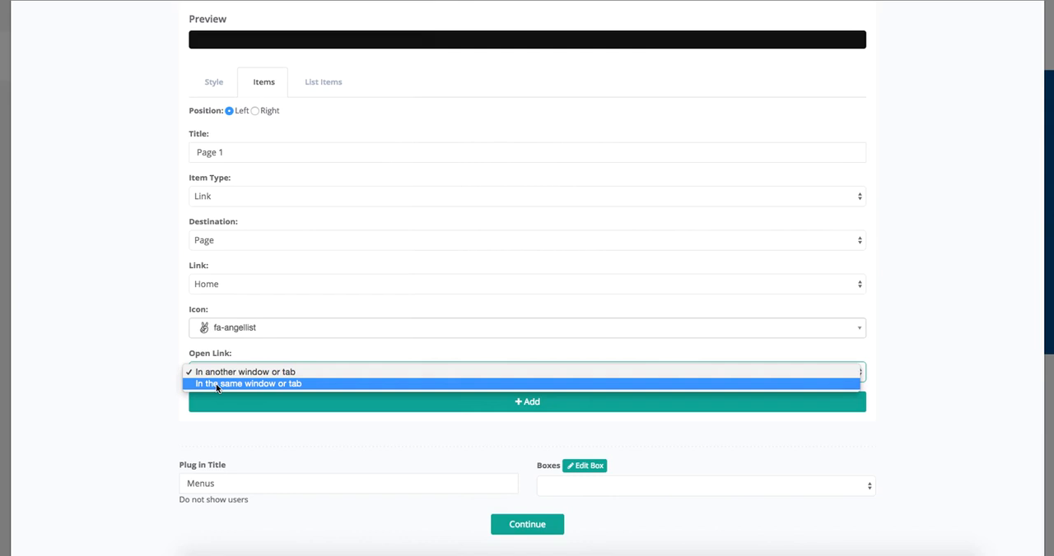
click(217, 384)
click(368, 409)
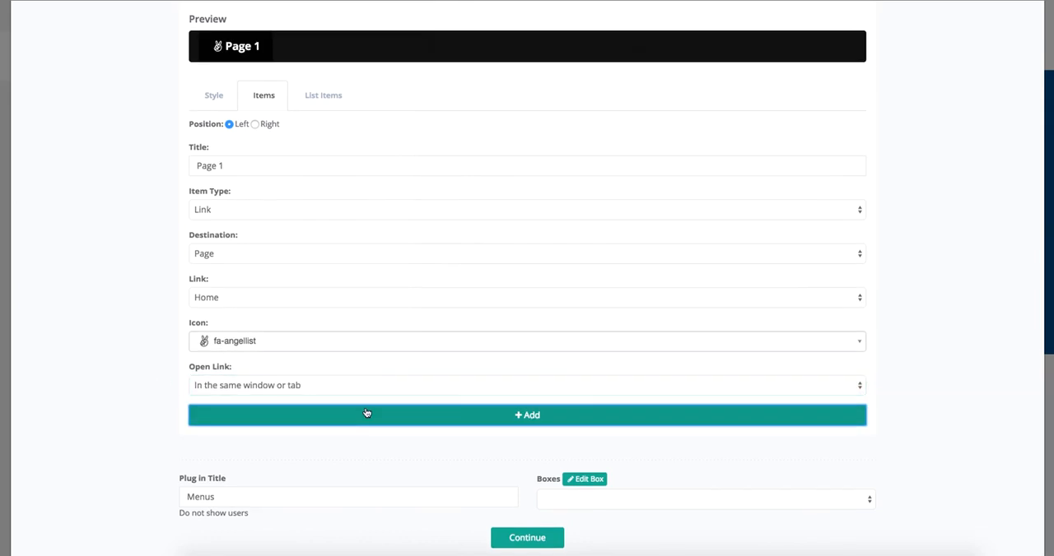
click(235, 170)
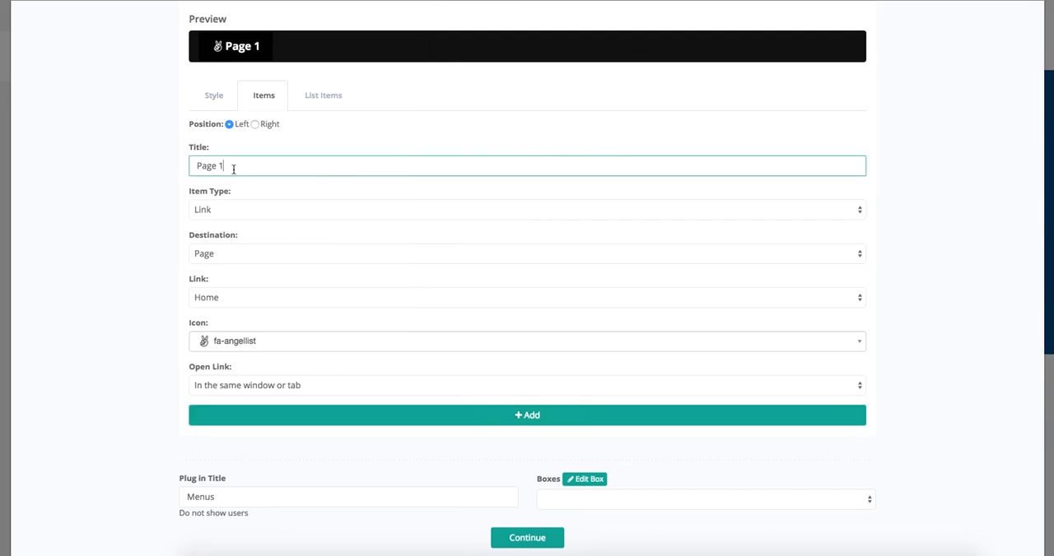
key(BackSpace)
click(280, 210)
click(278, 190)
click(267, 324)
text(www)
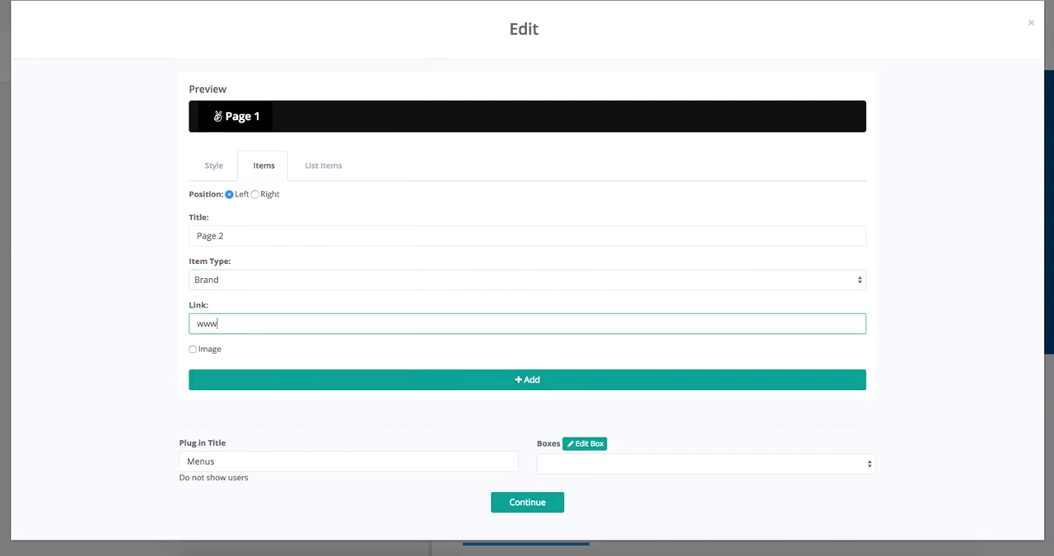
text(.google.com)
Step: Try the image option for Page 2, leave it disabled, and add the item to the menu
click(192, 351)
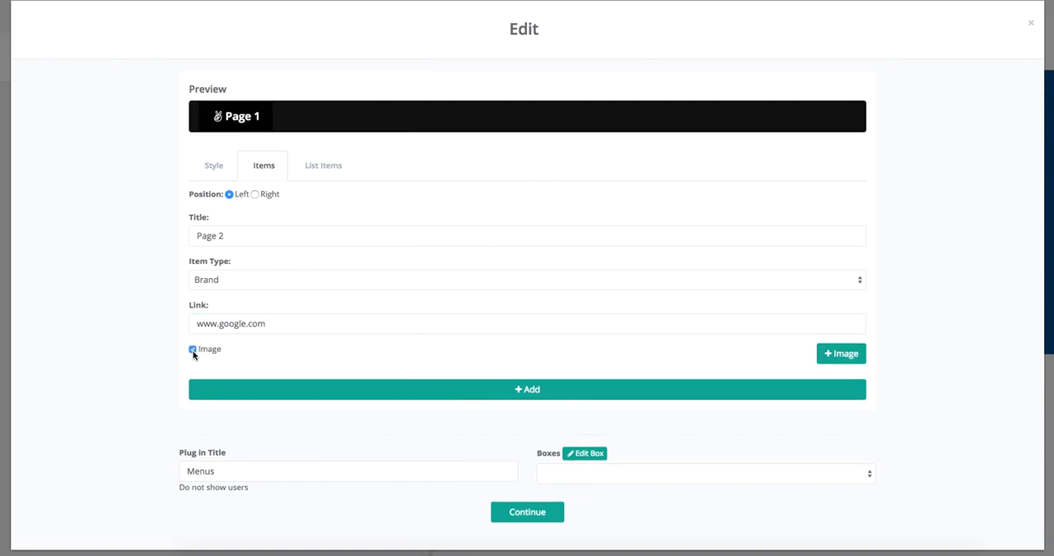
click(193, 350)
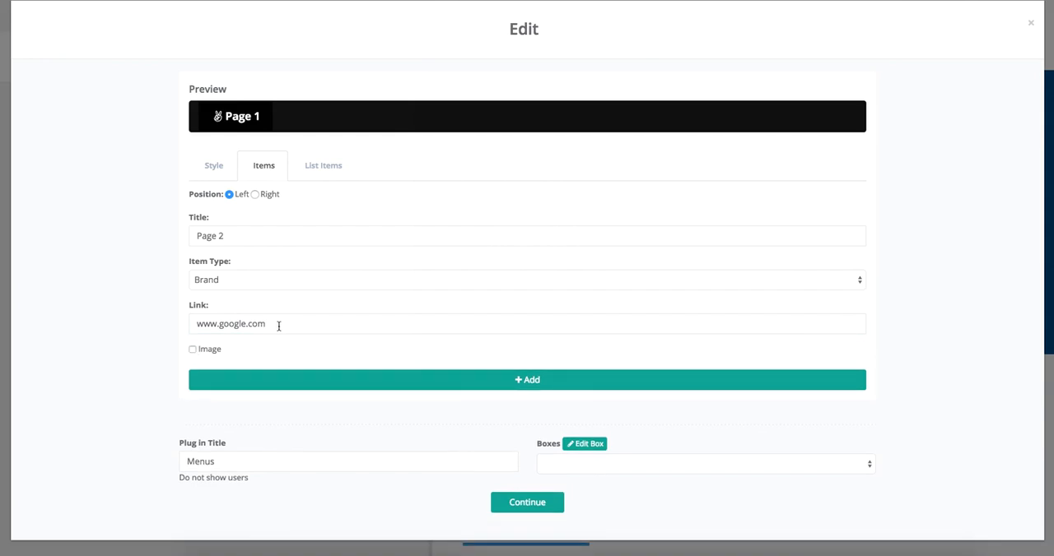
click(201, 350)
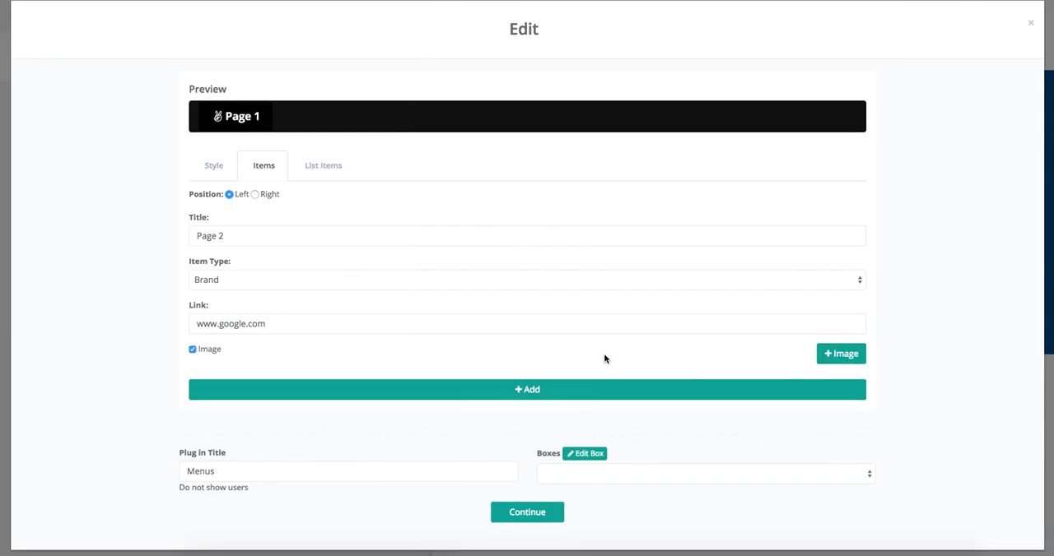
click(191, 350)
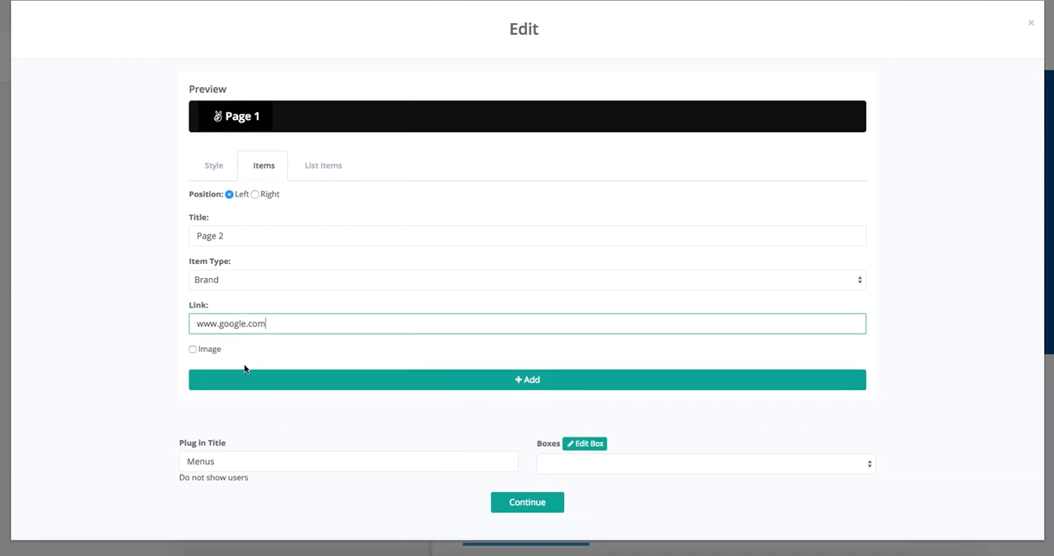
click(362, 386)
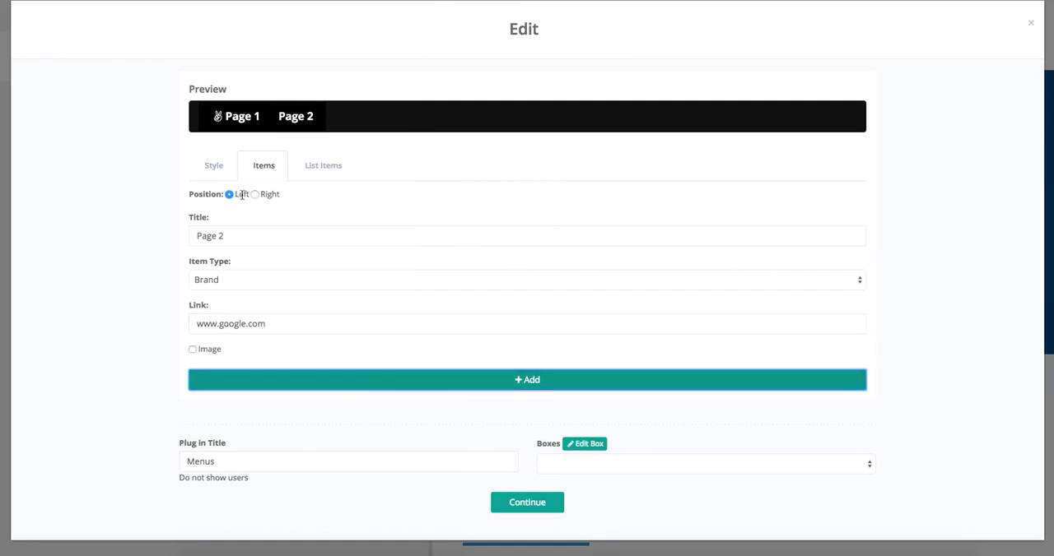
Step: Title the next menu item Page 3 and keep Brand as its item type
click(232, 235)
key(BackSpace)
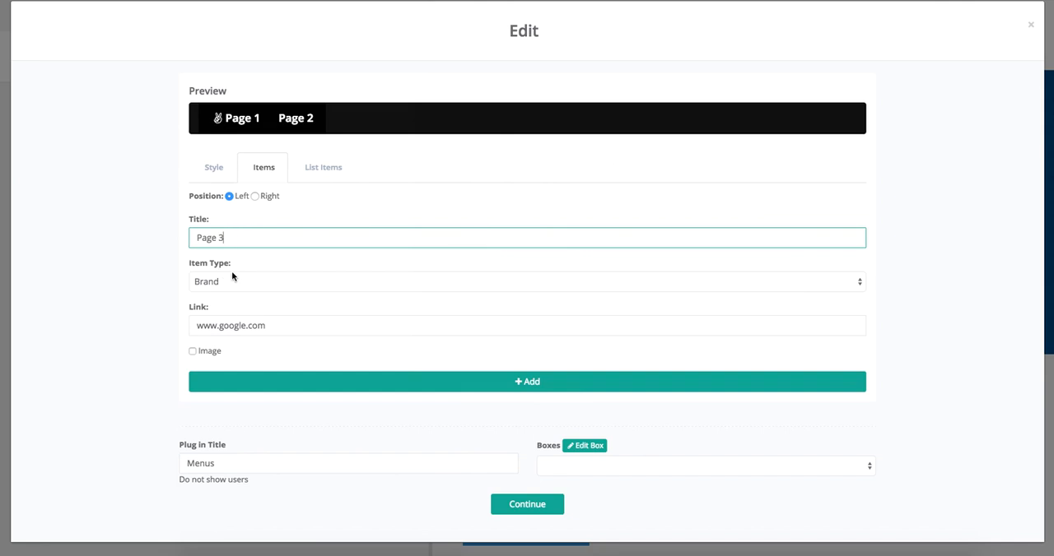
click(231, 277)
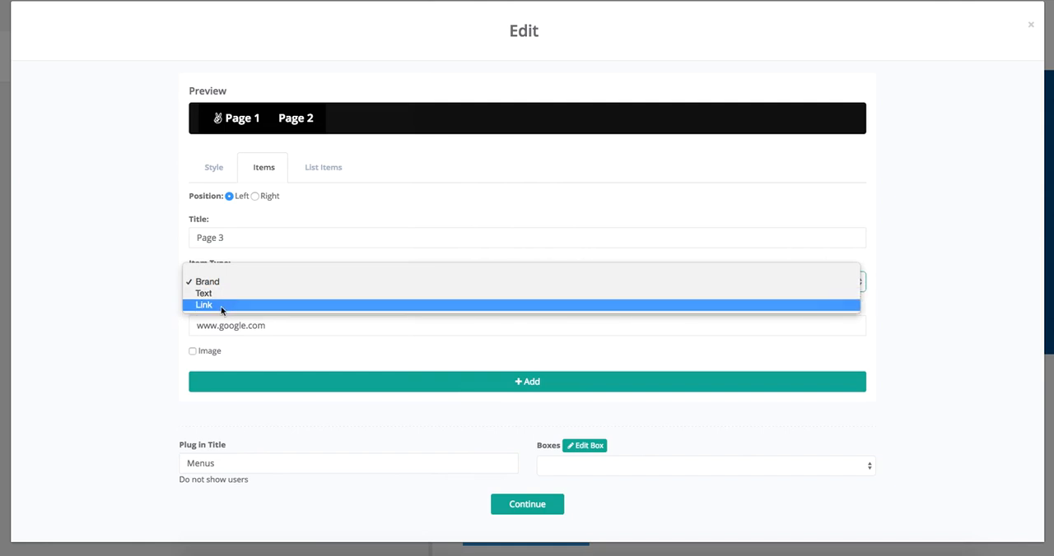
click(221, 282)
Step: Replace the word google in the Page 3 item's link with Your Picture
click(275, 326)
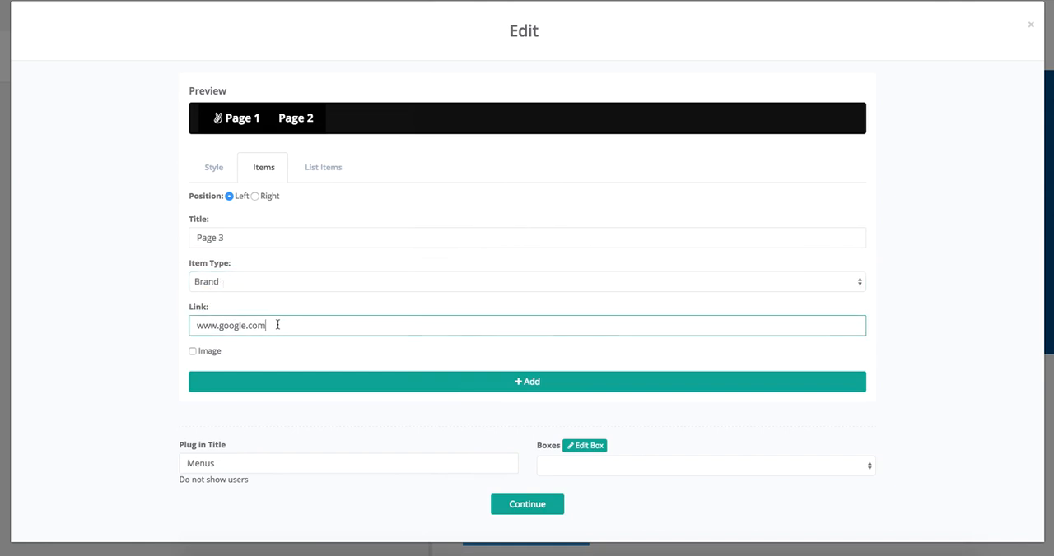
mouse_move(247, 327)
mouse_down()
mouse_move(226, 327)
mouse_move(251, 328)
mouse_up()
click(281, 330)
drag(246, 327, 218, 332)
text(Your Pictru)
key(BackSpace)
key(BackSpace)
text(ure)
Step: Enable the image option for the Page 3 item, choose call-to-action-04.png as its image, and add the item to the menu
click(192, 351)
click(856, 361)
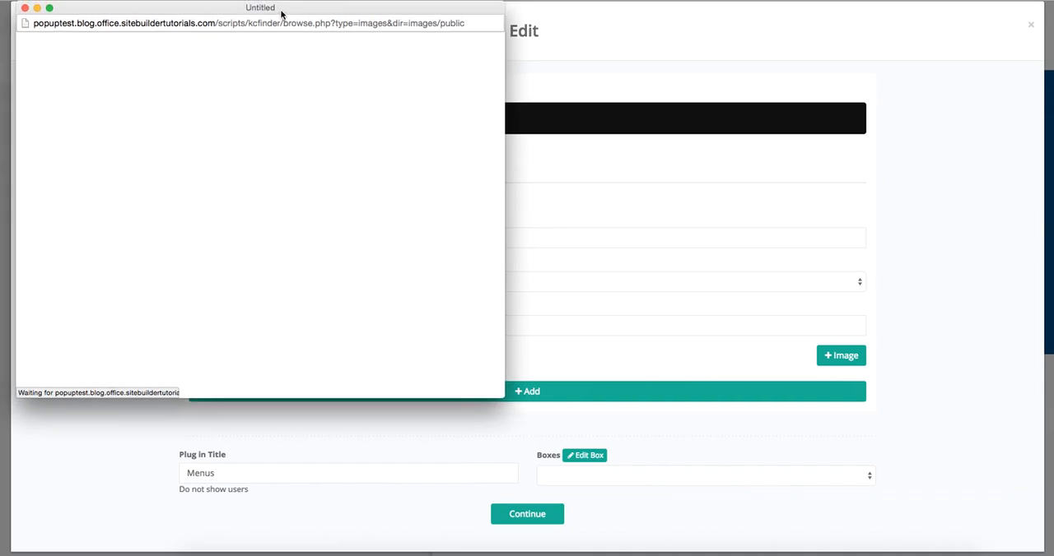
drag(108, 13, 115, 0)
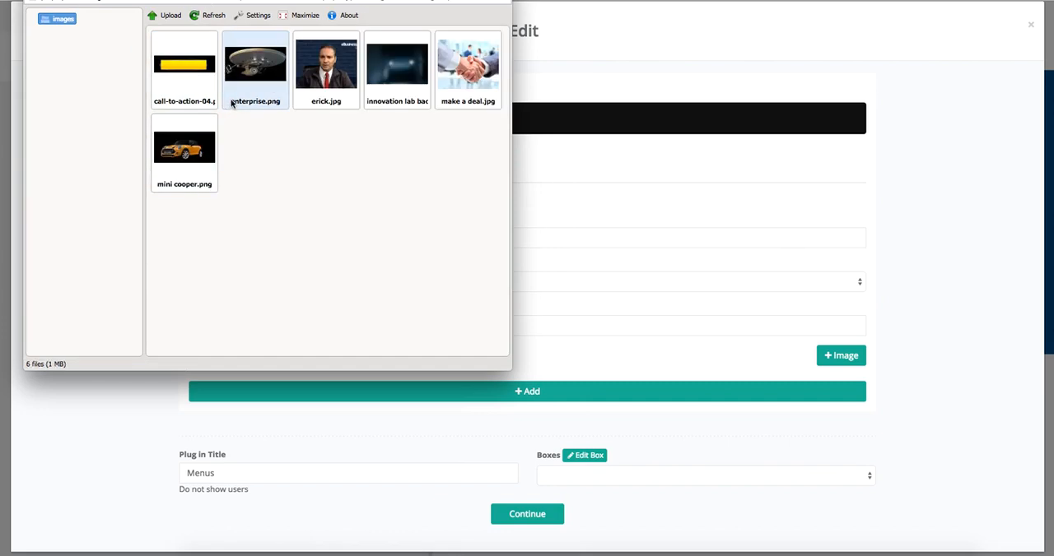
click(189, 70)
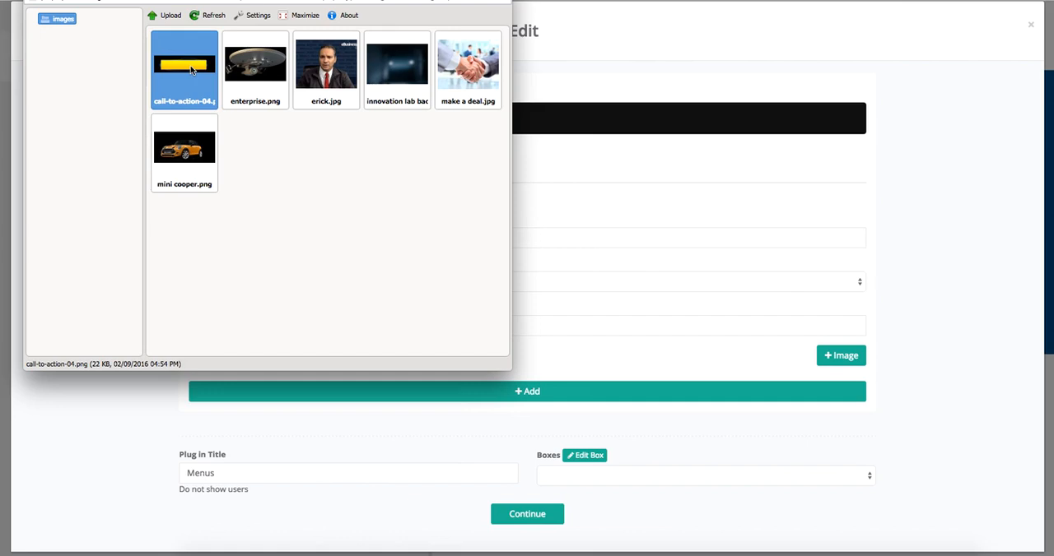
double_click(189, 72)
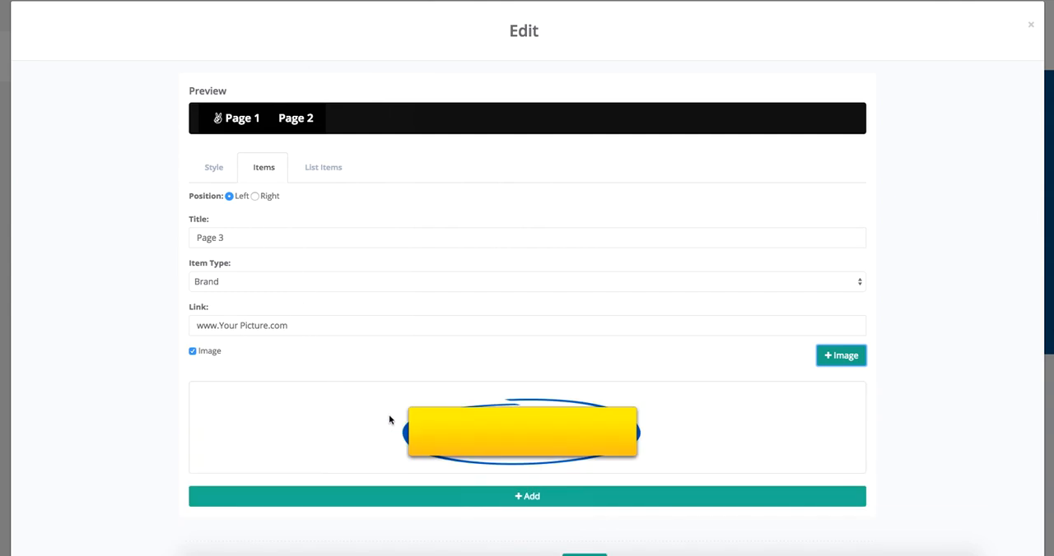
scroll(515, 424, down, 2)
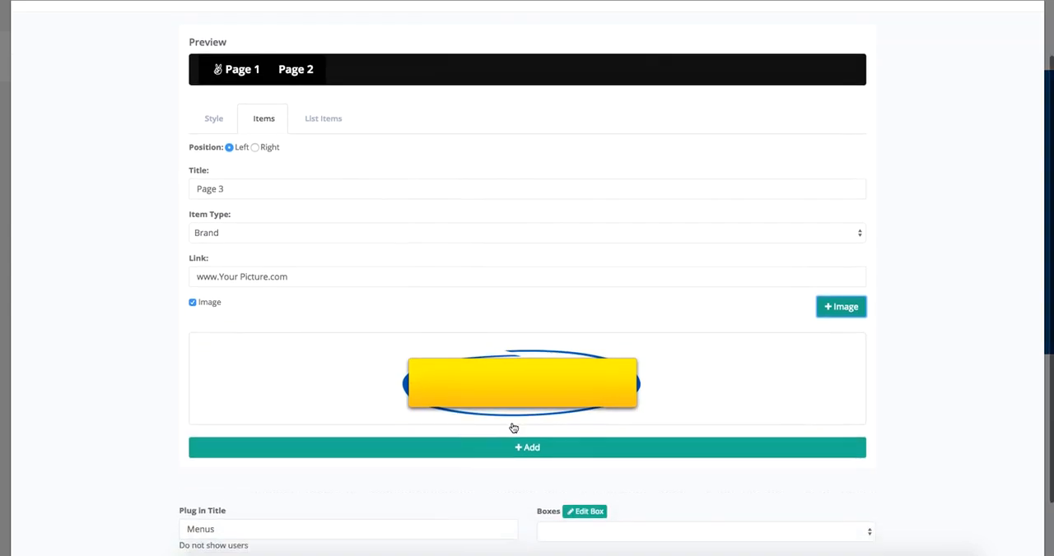
click(521, 409)
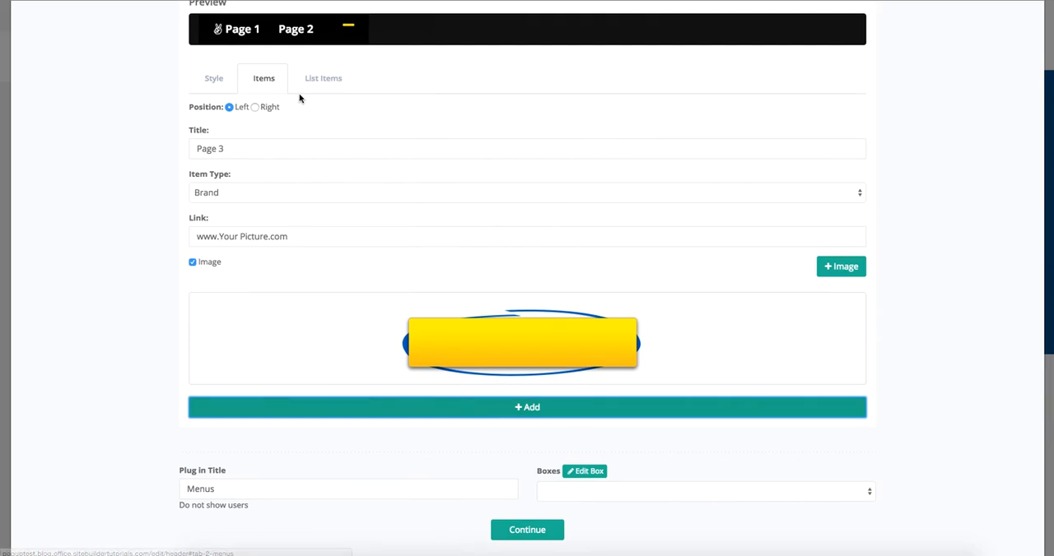
Step: Create a menu item titled Text Only with the Text item type and add it to the menu
triple_click(249, 151)
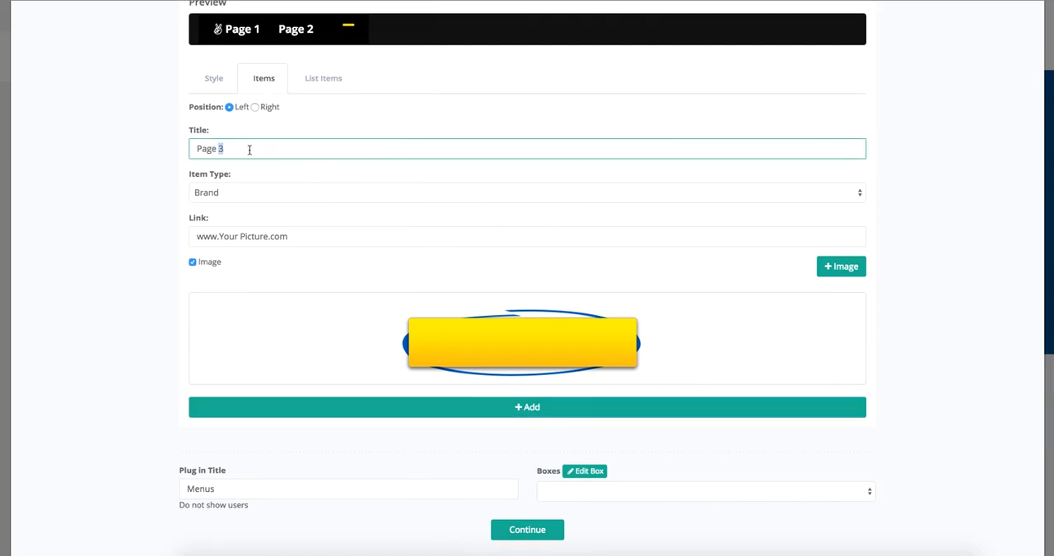
text(Text Only)
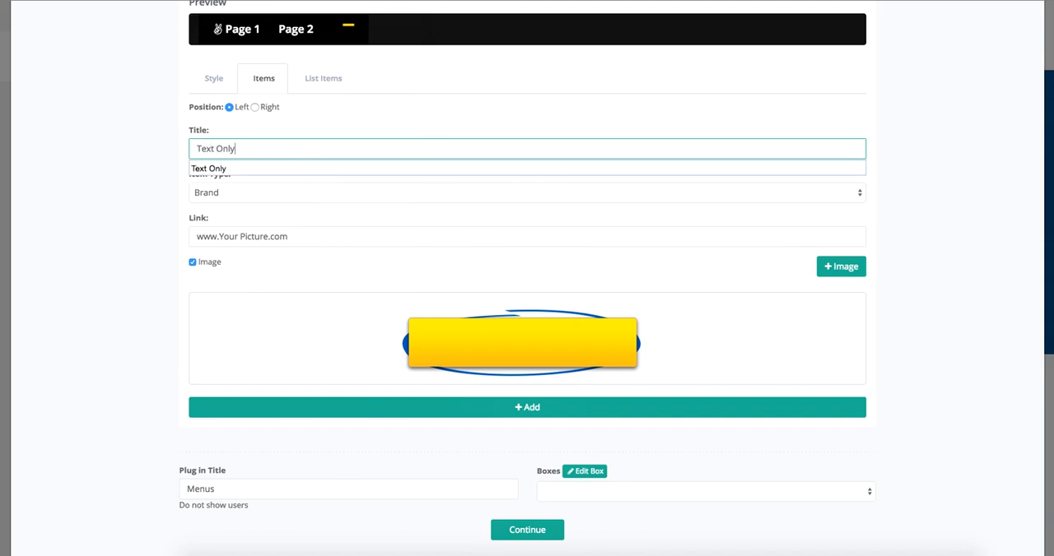
click(227, 168)
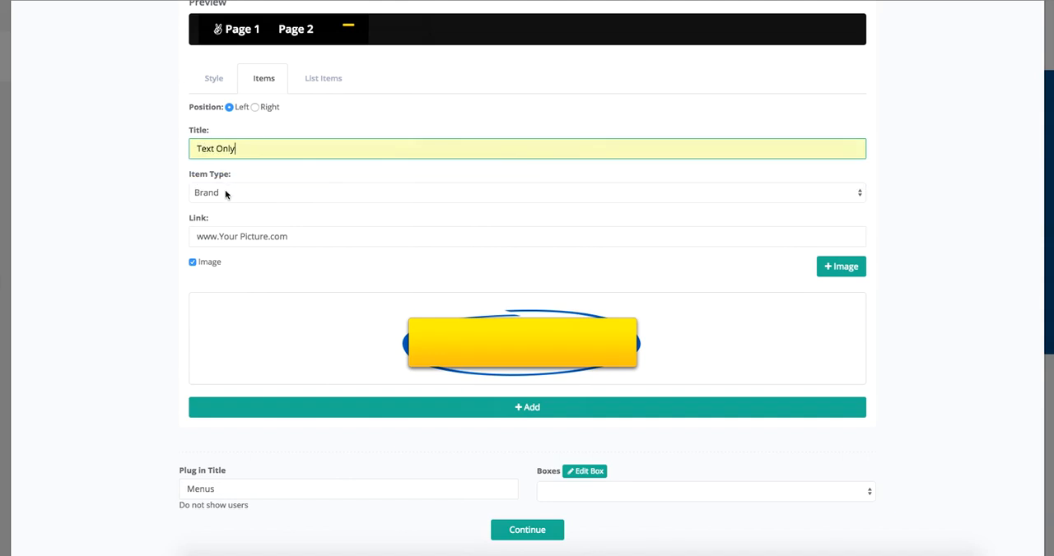
click(225, 194)
click(225, 205)
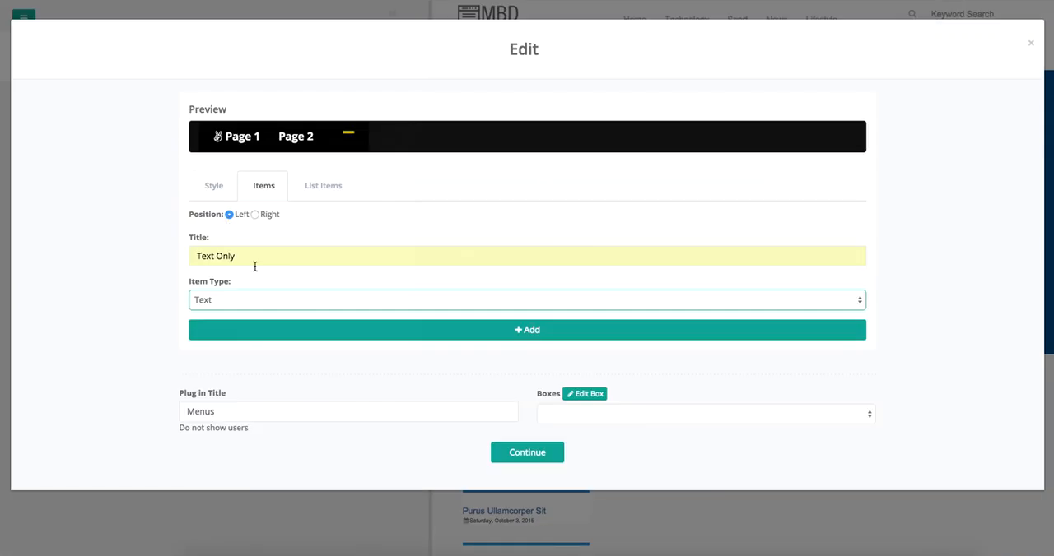
click(370, 333)
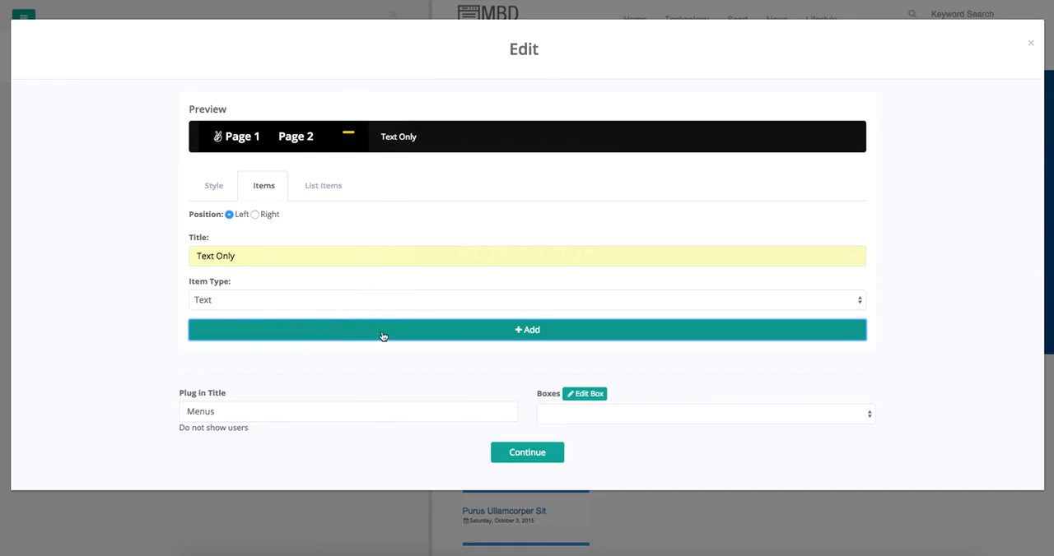
Step: Move the Page 3 and Text Only items from the Left list to the Right list, with Text Only above Page 3
click(333, 187)
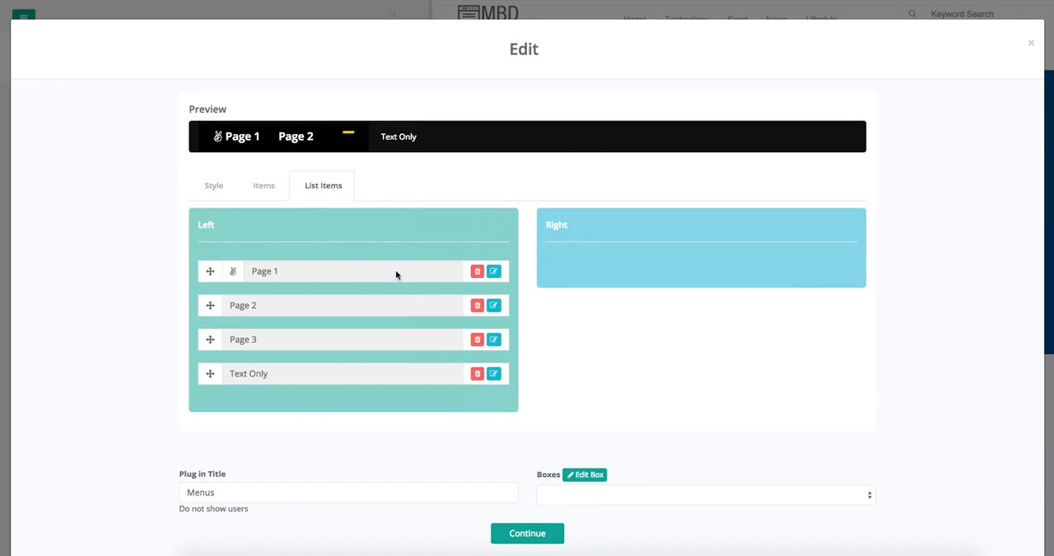
click(385, 345)
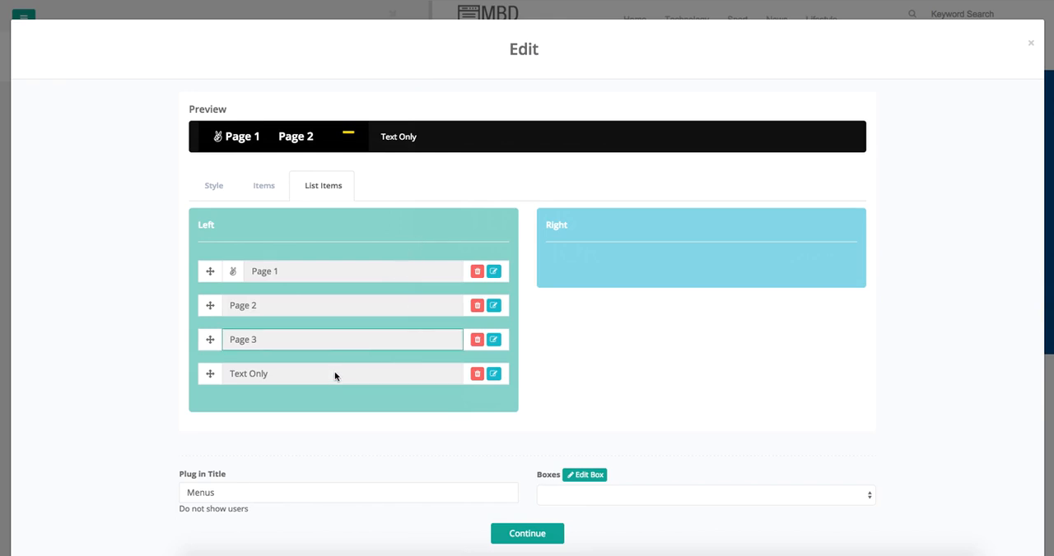
triple_click(367, 329)
click(253, 344)
drag(211, 342, 549, 277)
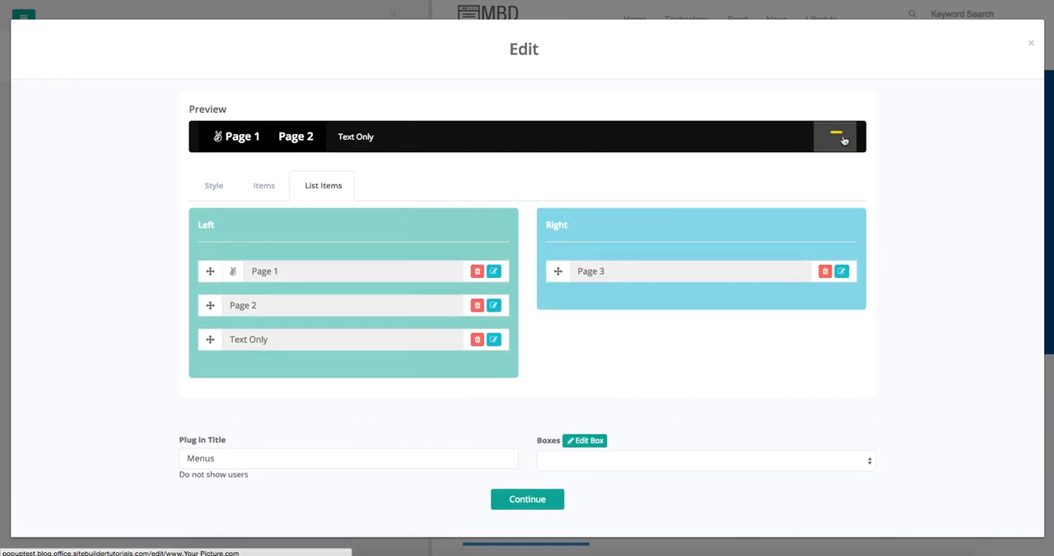
drag(210, 339, 558, 301)
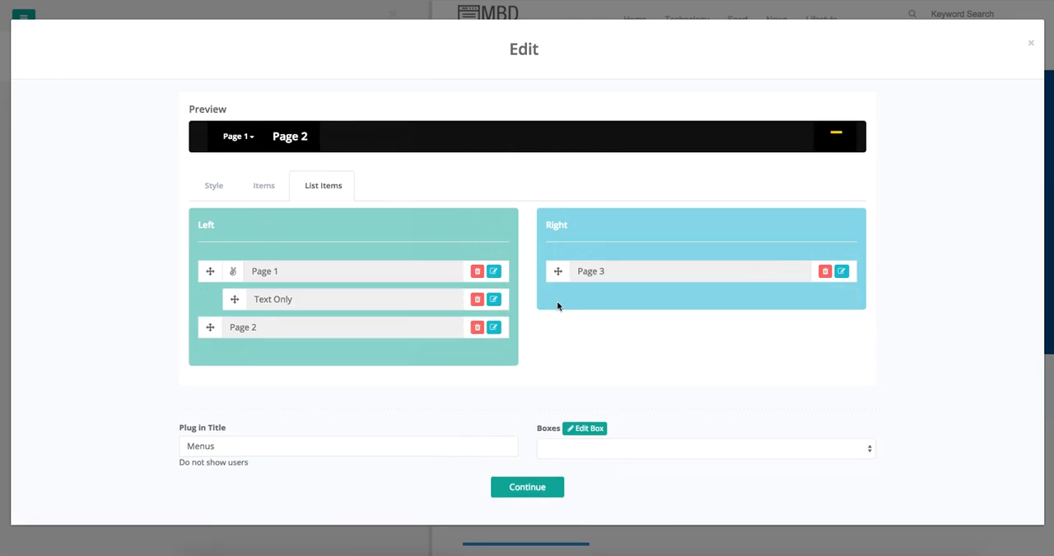
drag(234, 303, 558, 277)
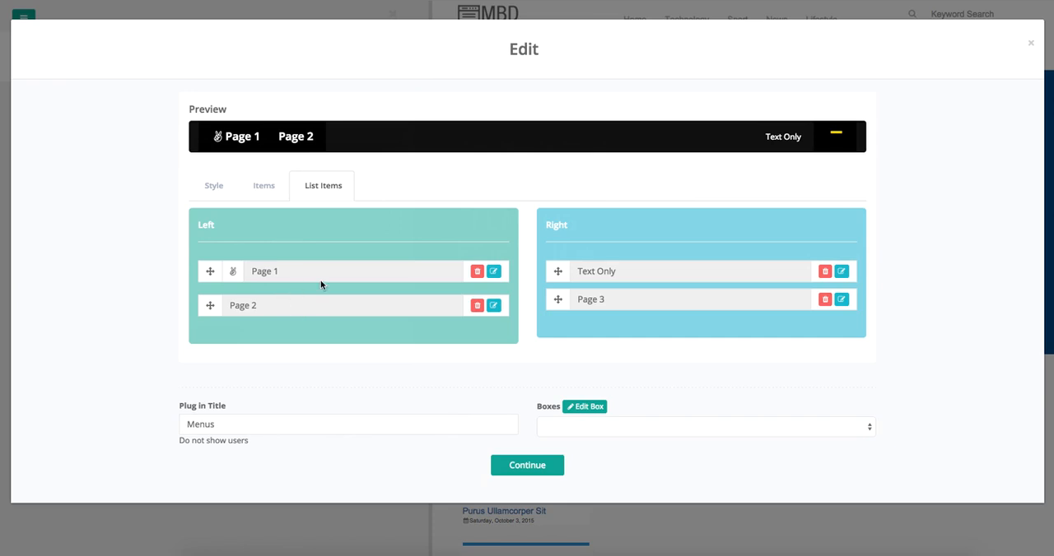
Step: Title the next menu item Page 4 and set its item type to Brand
click(263, 185)
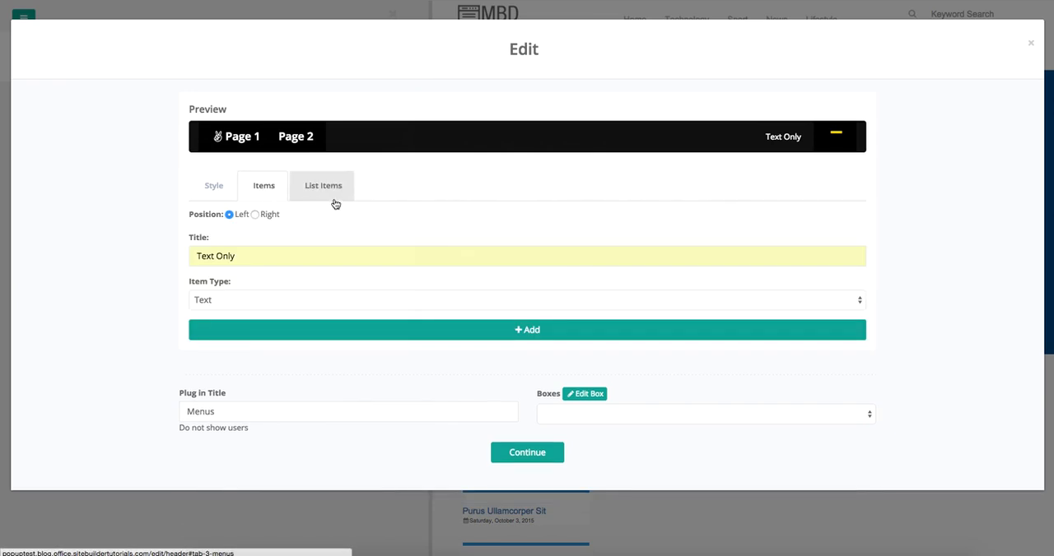
triple_click(247, 256)
text(Page 4)
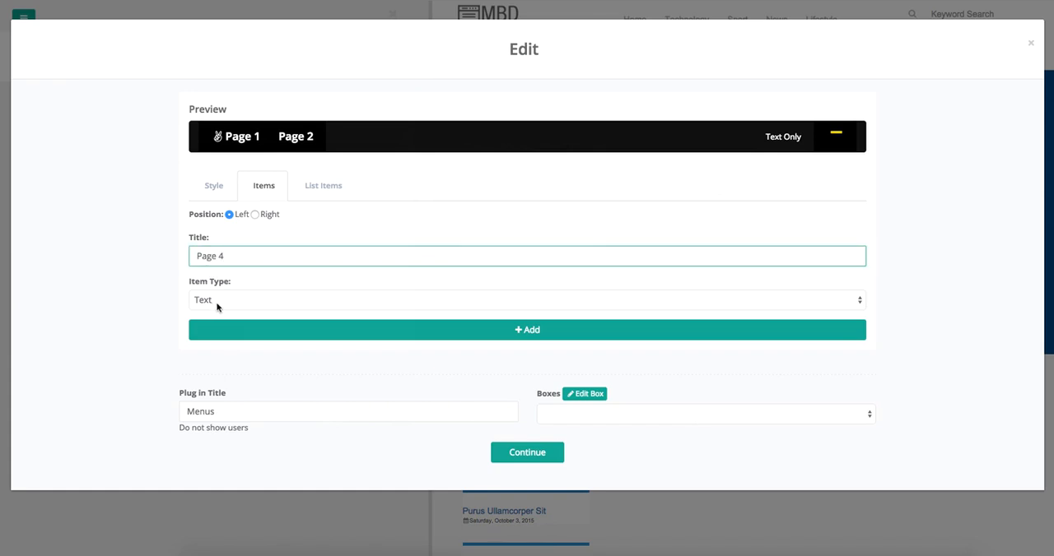
click(217, 307)
click(230, 296)
click(231, 294)
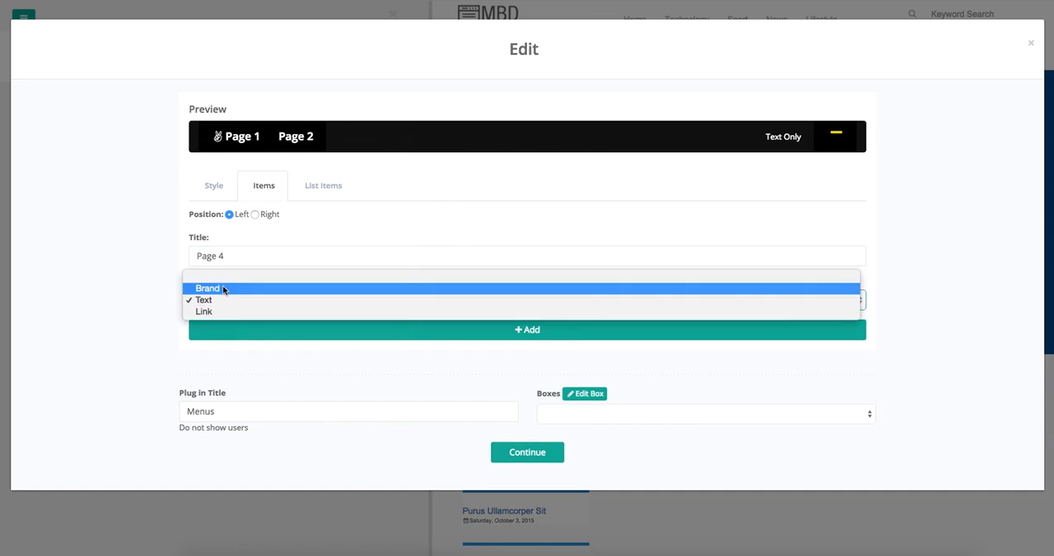
click(224, 311)
click(234, 296)
click(229, 280)
click(238, 341)
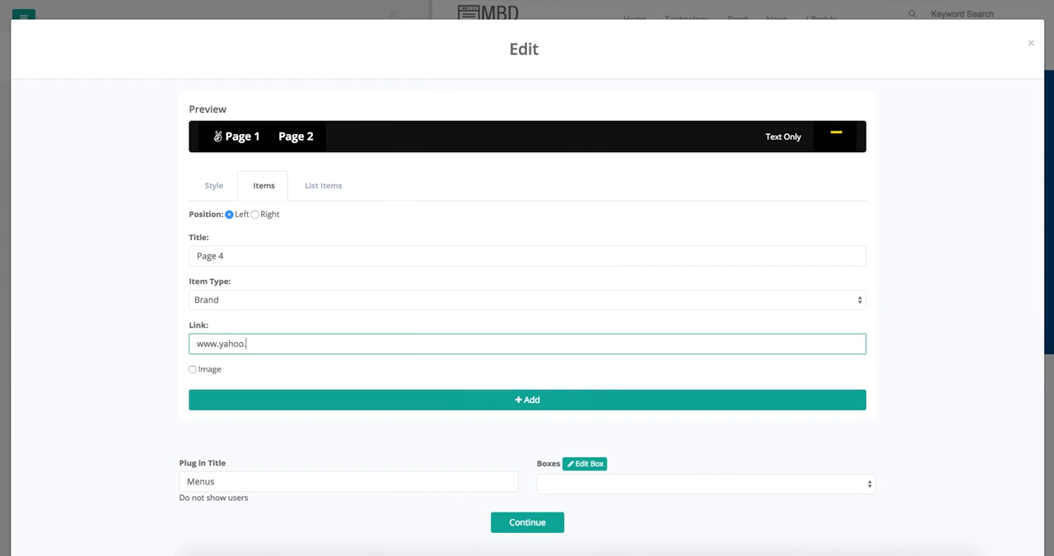
text(www.yahoo.com)
click(470, 405)
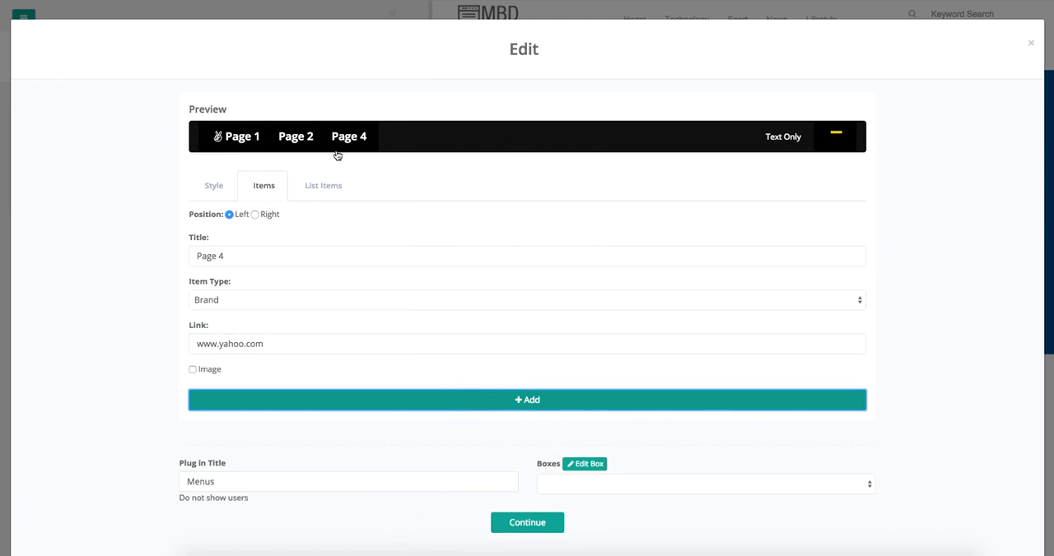
Step: Nest Page 2 under Page 1 in the Left list, then apply the plug-in settings and save the header
click(324, 185)
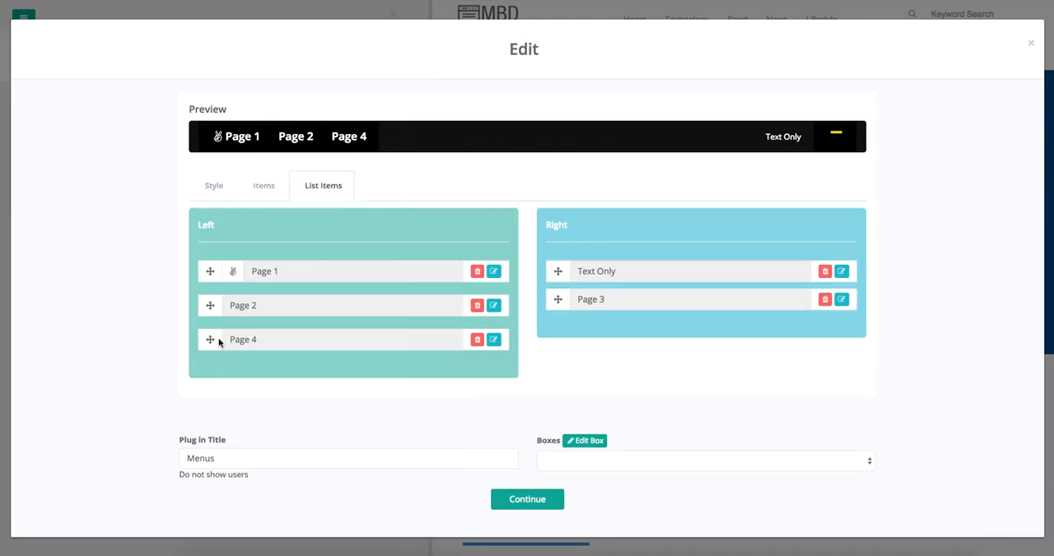
drag(209, 309, 238, 301)
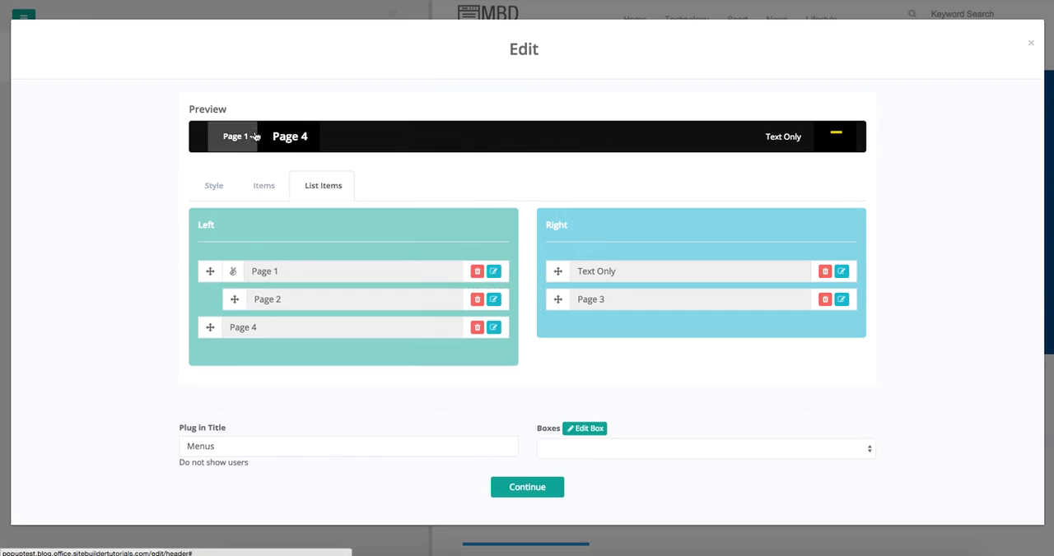
click(254, 143)
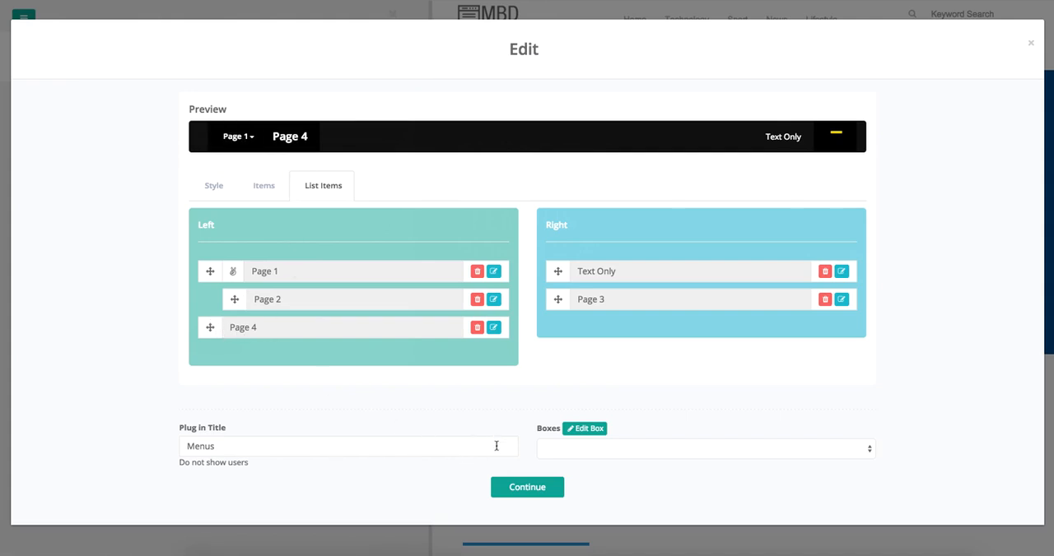
click(509, 491)
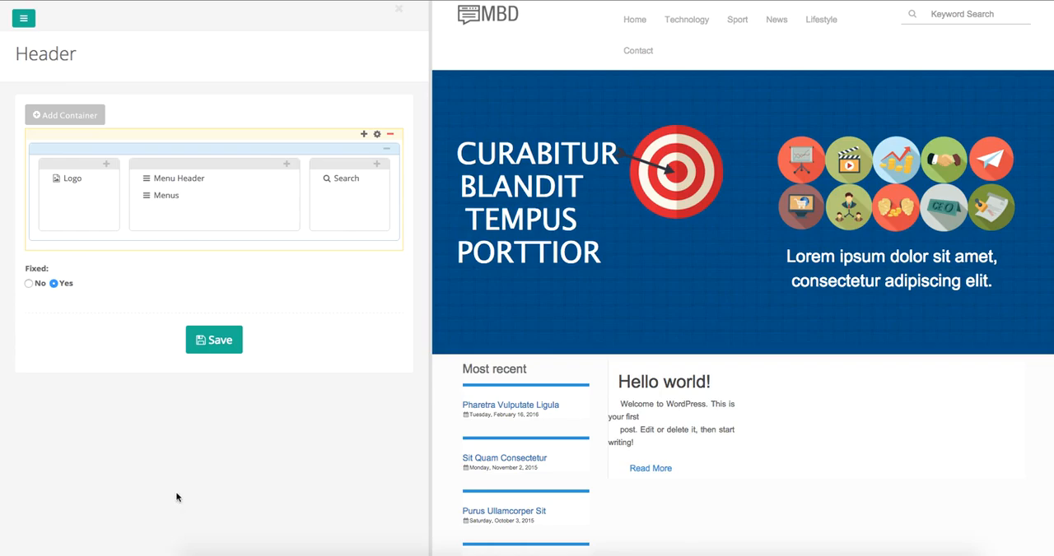
click(220, 344)
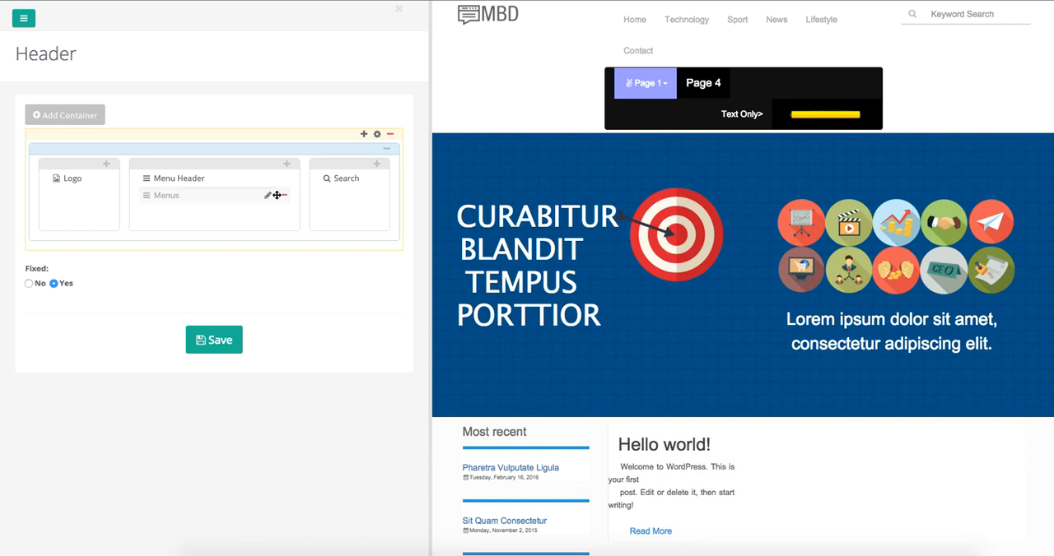
Step: Add a second container to the header with a single 100% column
click(80, 122)
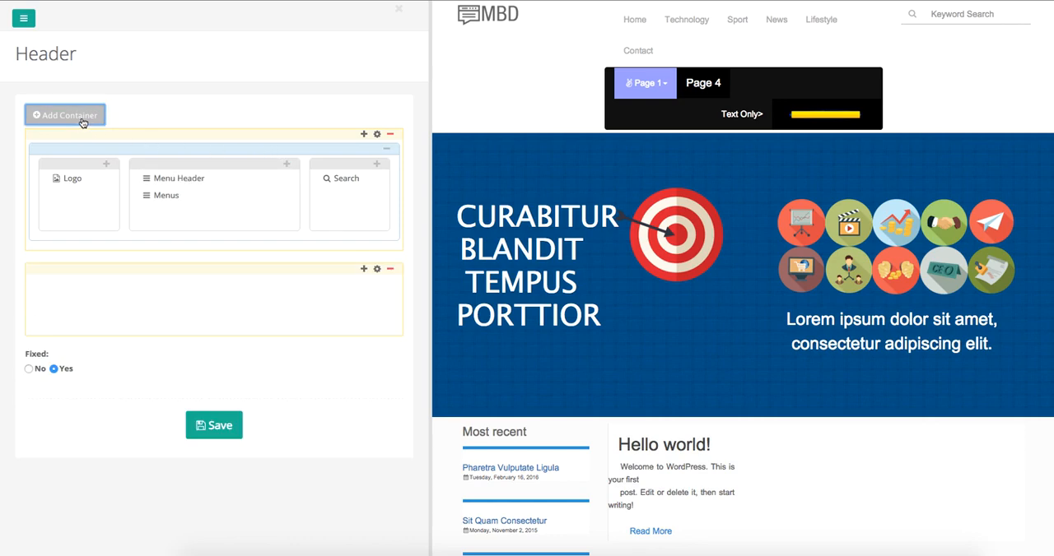
click(364, 269)
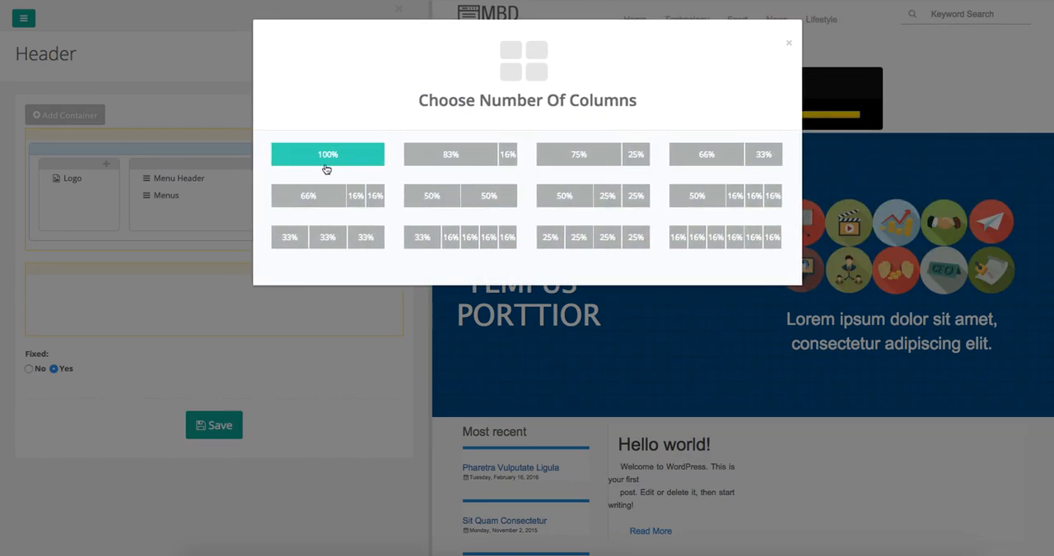
click(325, 158)
click(784, 46)
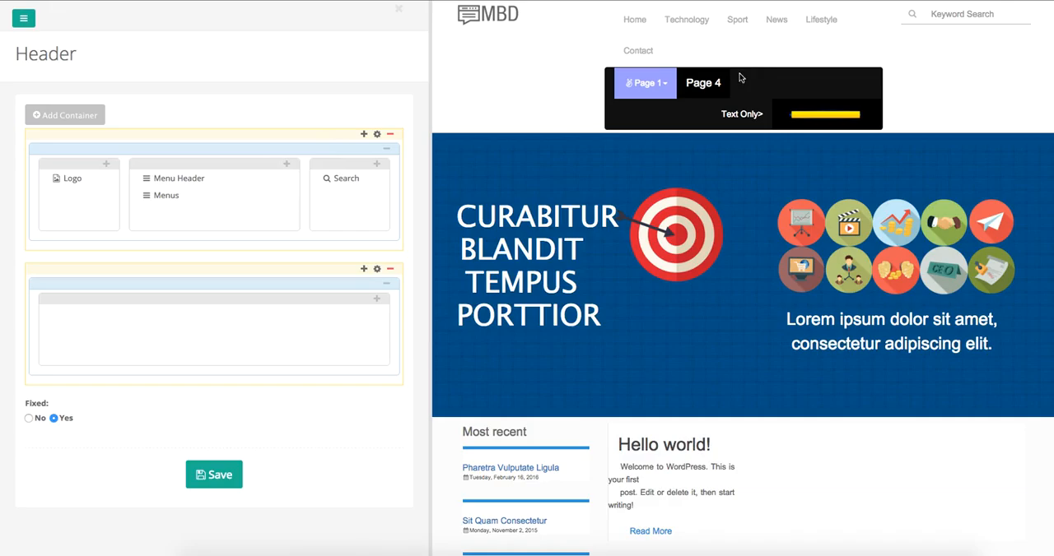
Step: Move the Menus plug-in into the new container's 100% column and save the header
drag(182, 198, 132, 326)
click(210, 475)
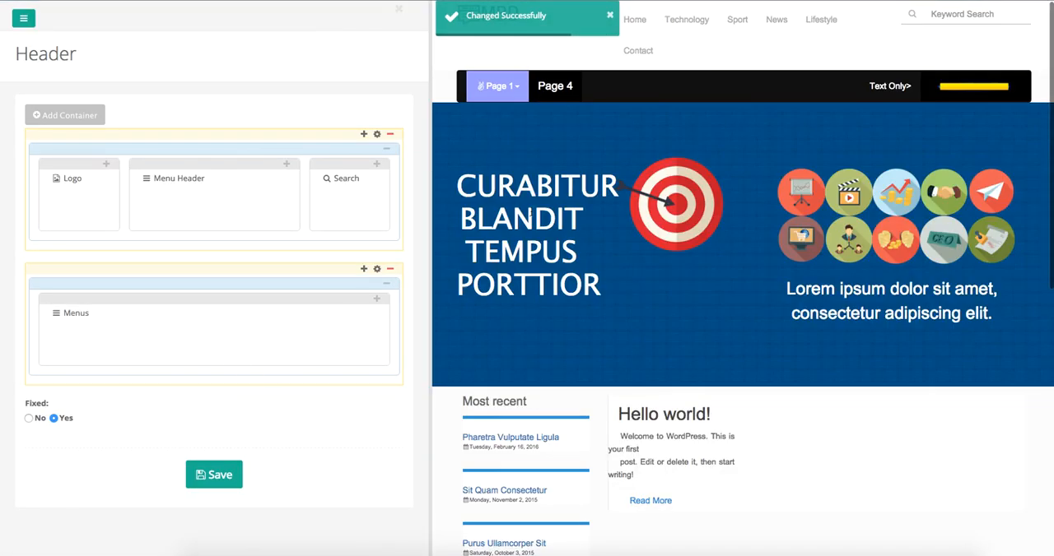
click(512, 96)
click(541, 86)
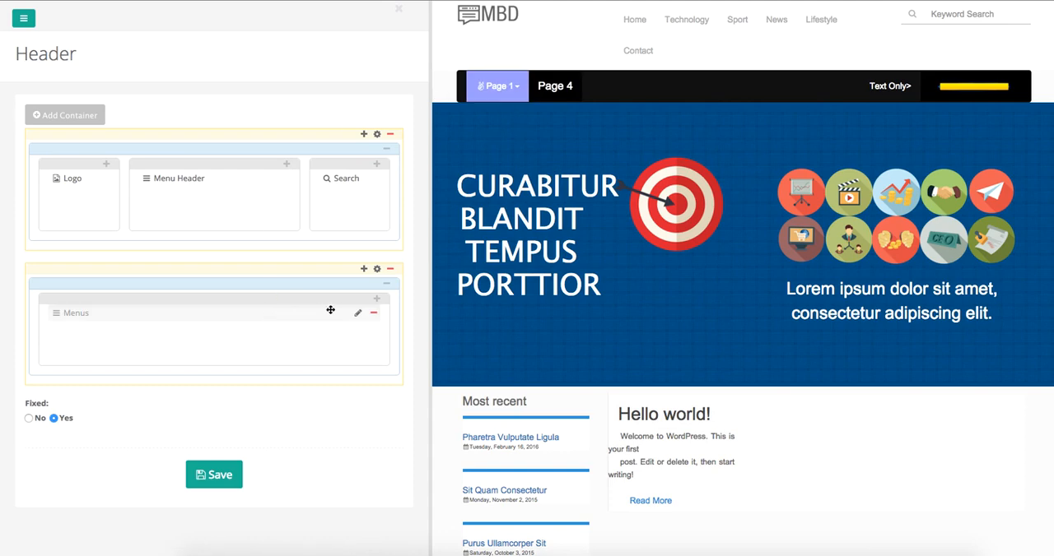
Step: Change the Menus plug-in's active button color to the gray #979797 and apply the plug-in settings
click(358, 316)
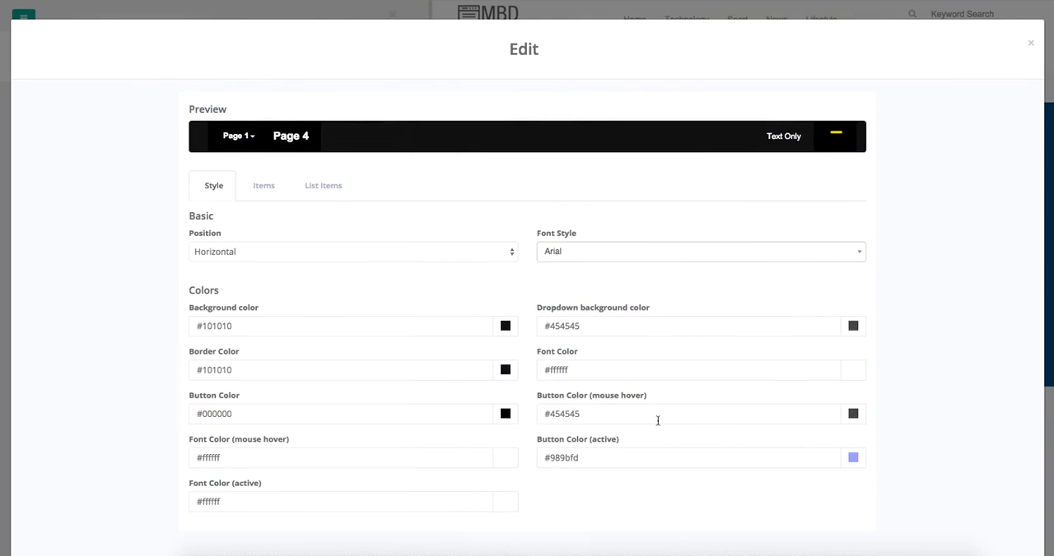
scroll(510, 393, down, 3)
click(852, 327)
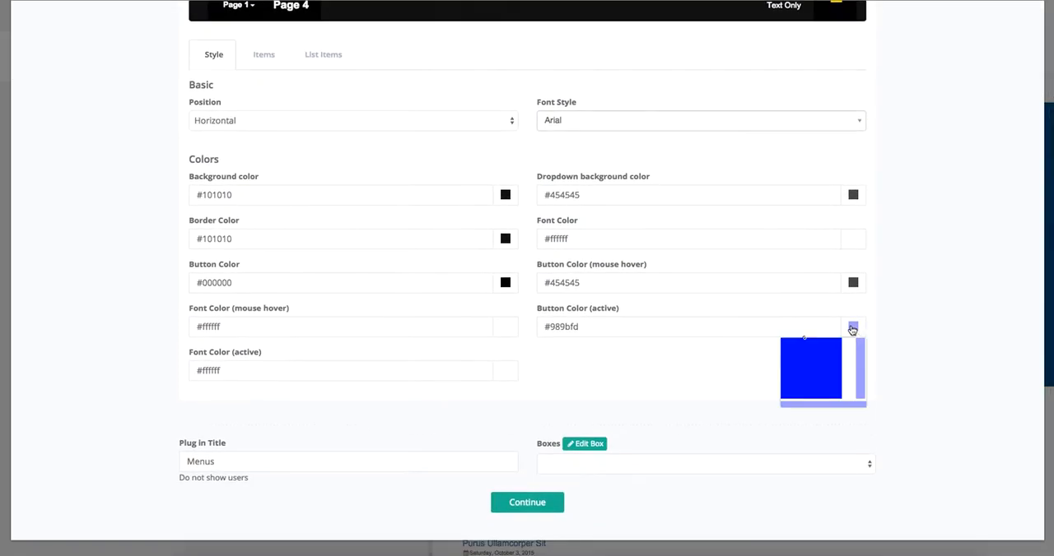
drag(806, 341, 777, 367)
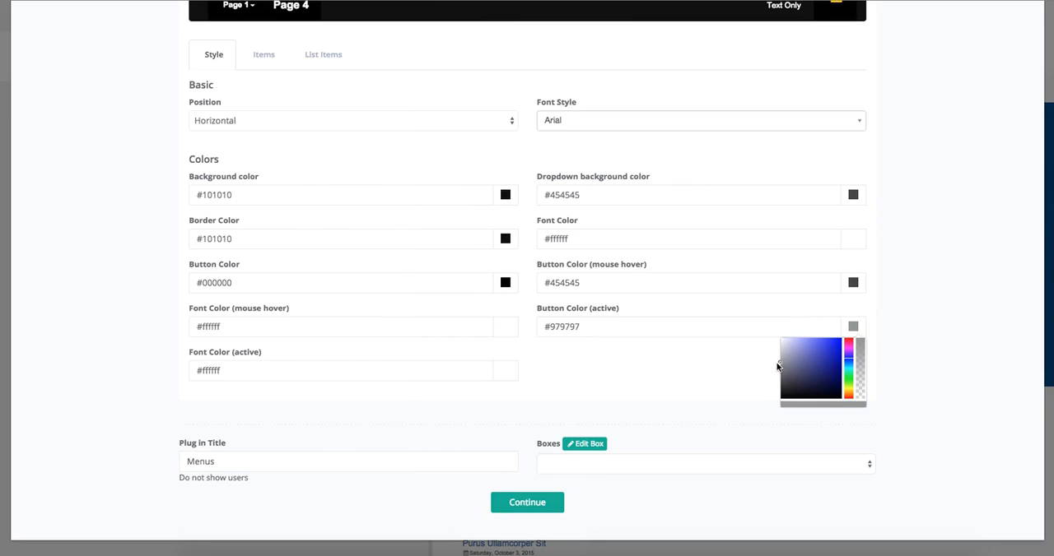
click(534, 506)
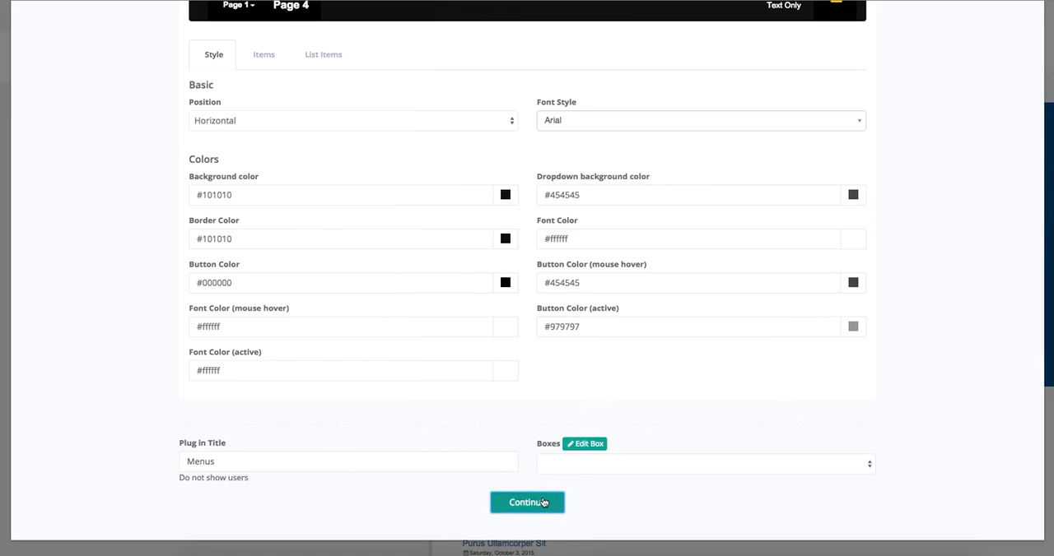
Step: Apply the Menus plug-in settings and save the header with the new active button color
click(543, 503)
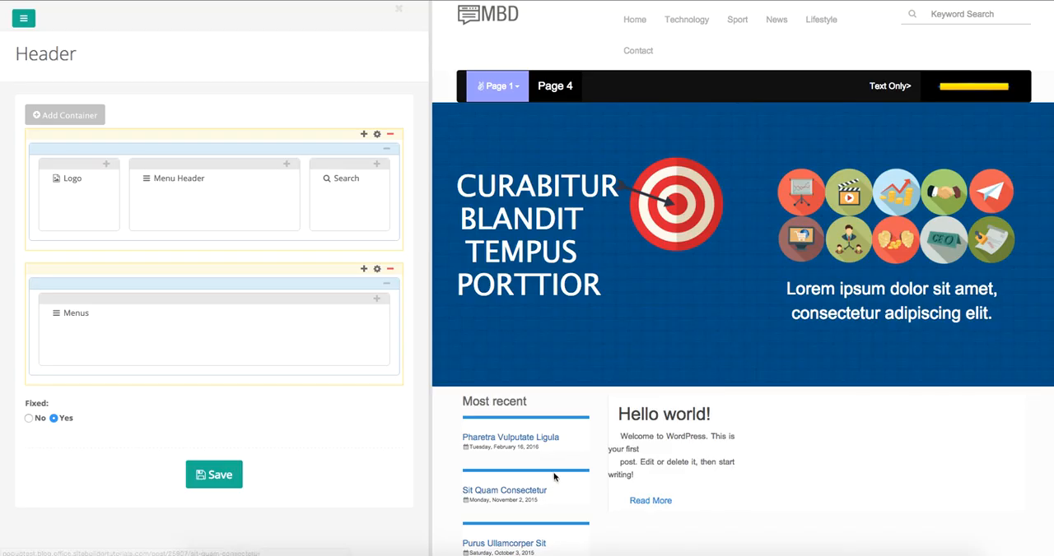
click(214, 474)
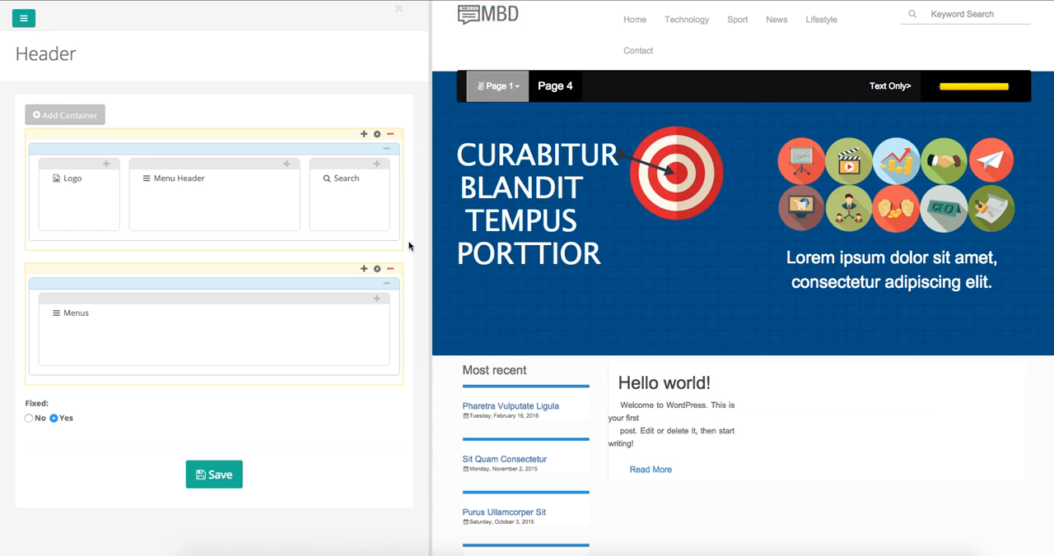
Step: Set the container background color of the header container holding the Menus plug-in to black #000000 and confirm the settings
click(378, 271)
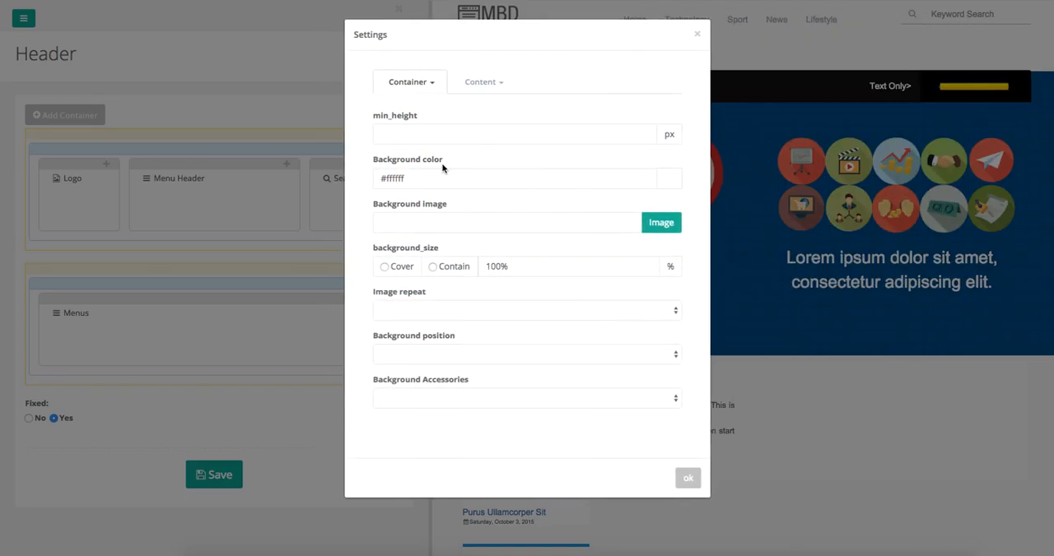
click(667, 178)
drag(594, 186, 597, 263)
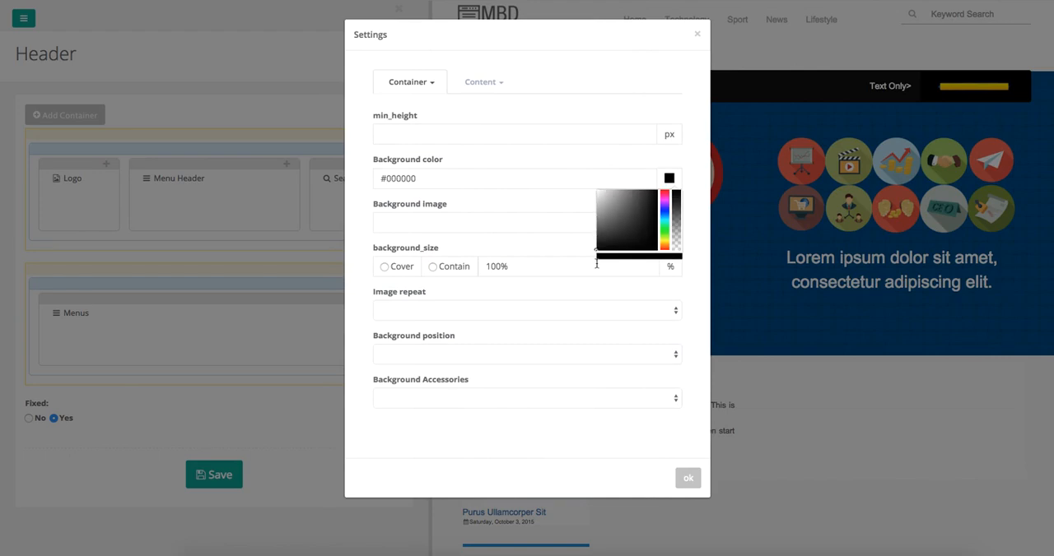
click(689, 480)
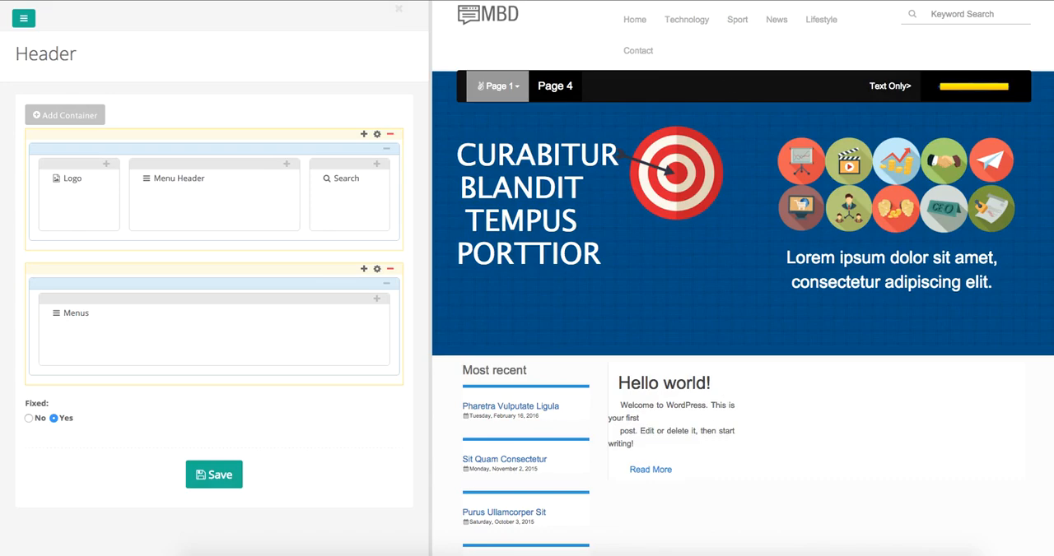
Step: Set the content background color of the Menus plug-in's container to black #000000, confirm it and save the header
click(376, 134)
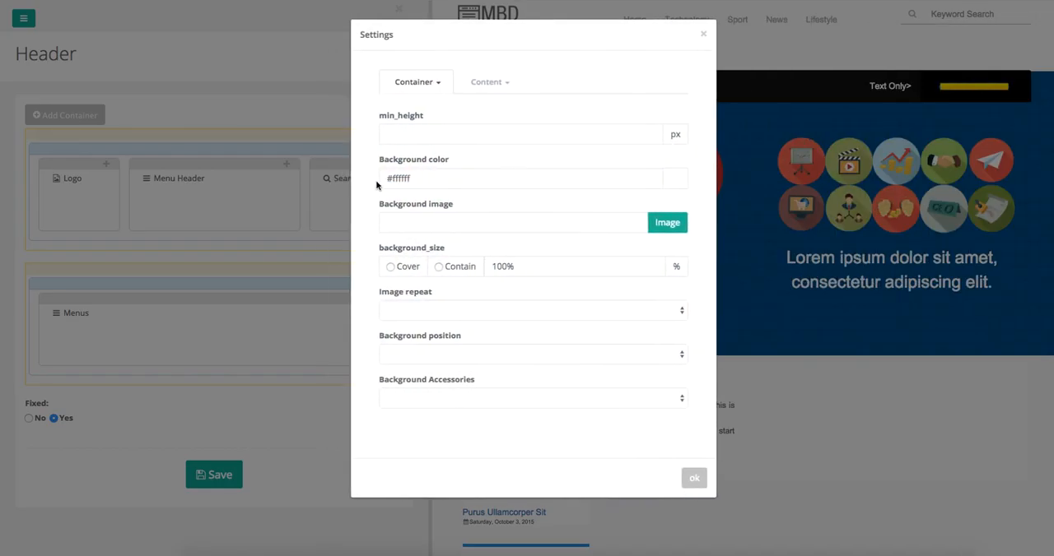
click(256, 369)
click(378, 271)
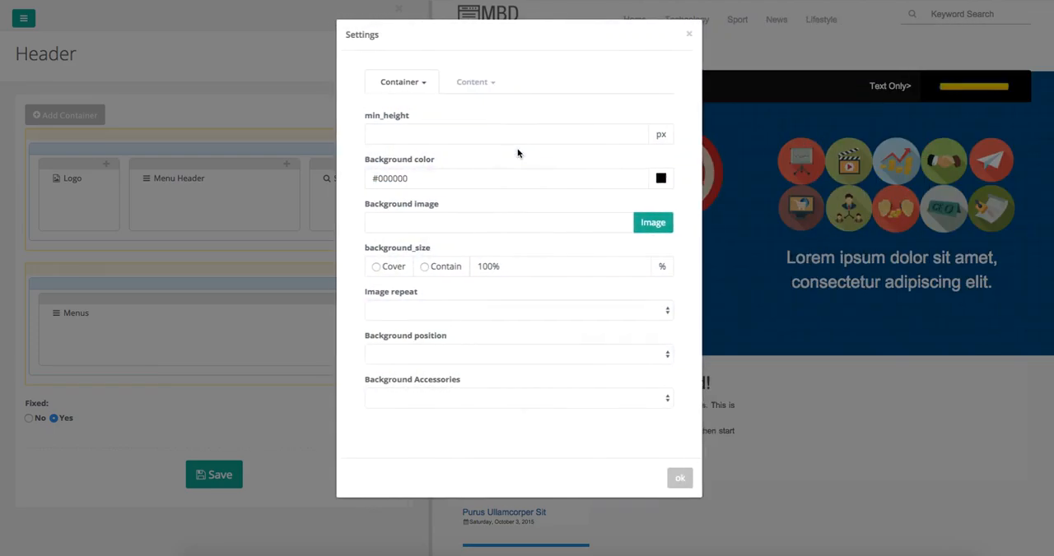
click(486, 86)
click(484, 105)
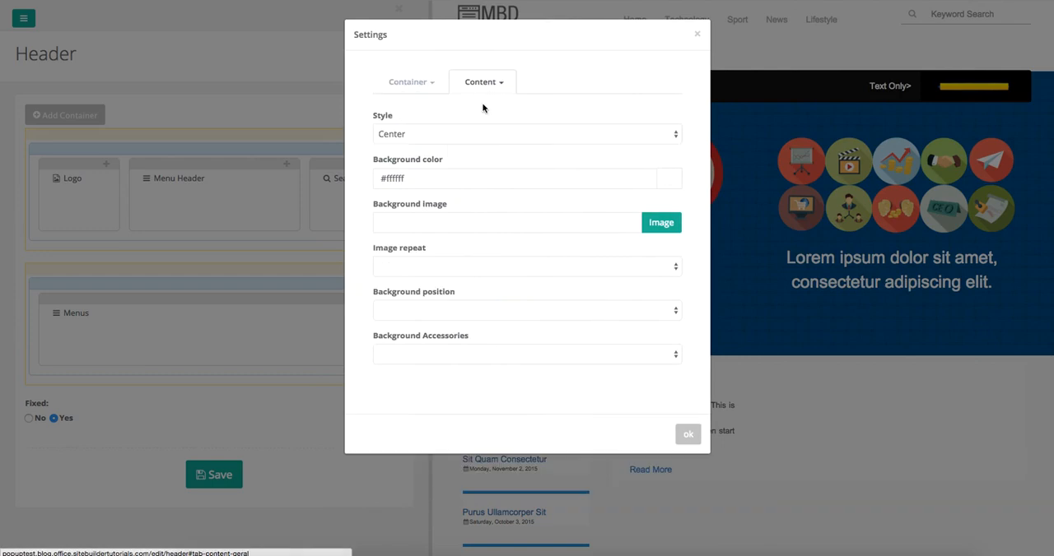
click(671, 181)
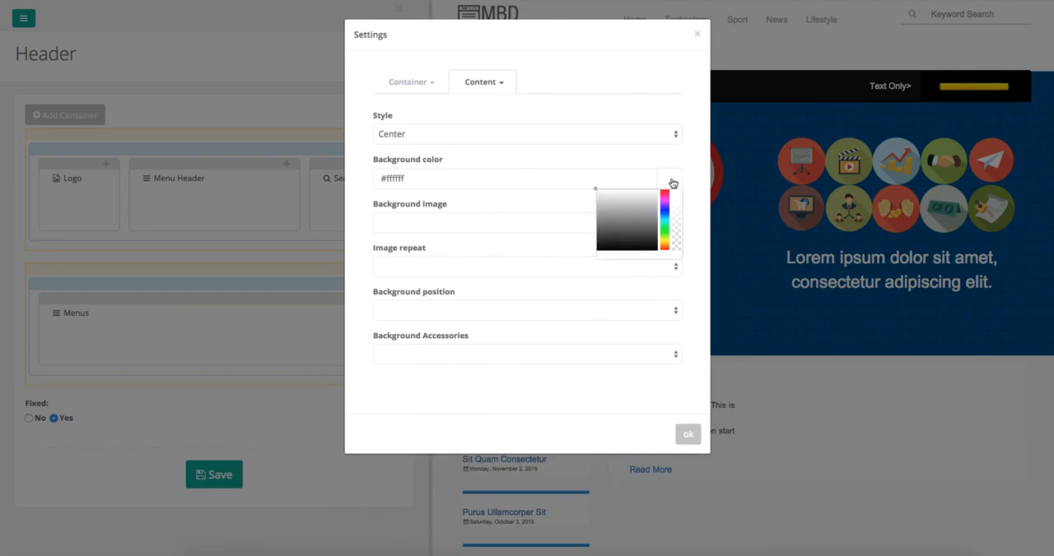
drag(596, 190, 595, 261)
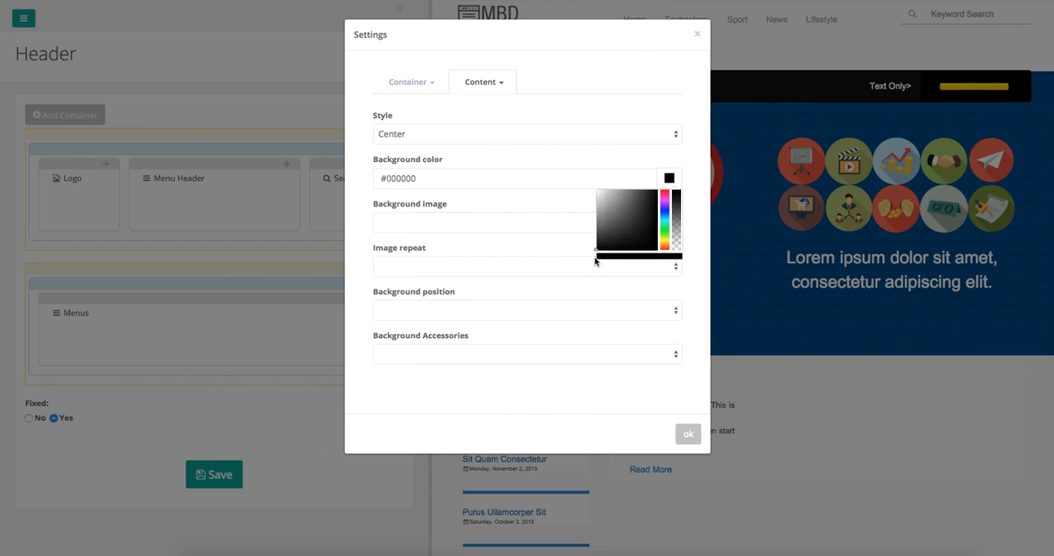
click(687, 435)
click(227, 475)
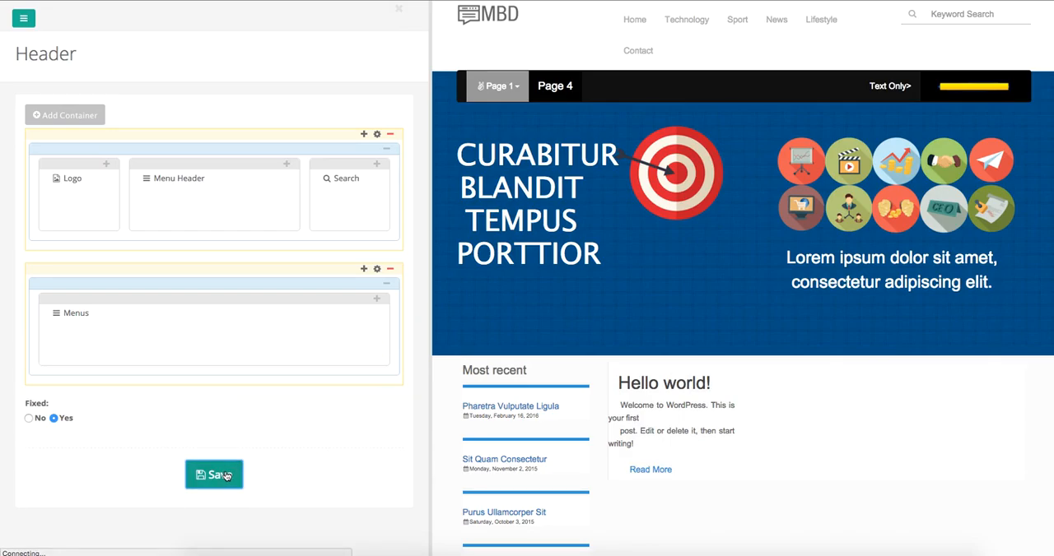